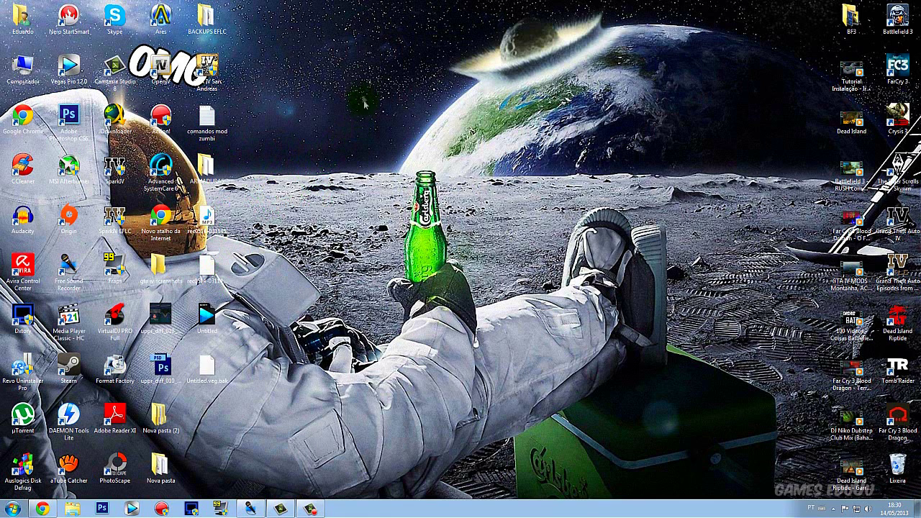
- Open OpenIV for Grand Theft Auto IV on Windows and browse to componentpeds.img in models/cdimages
double_click(183, 69)
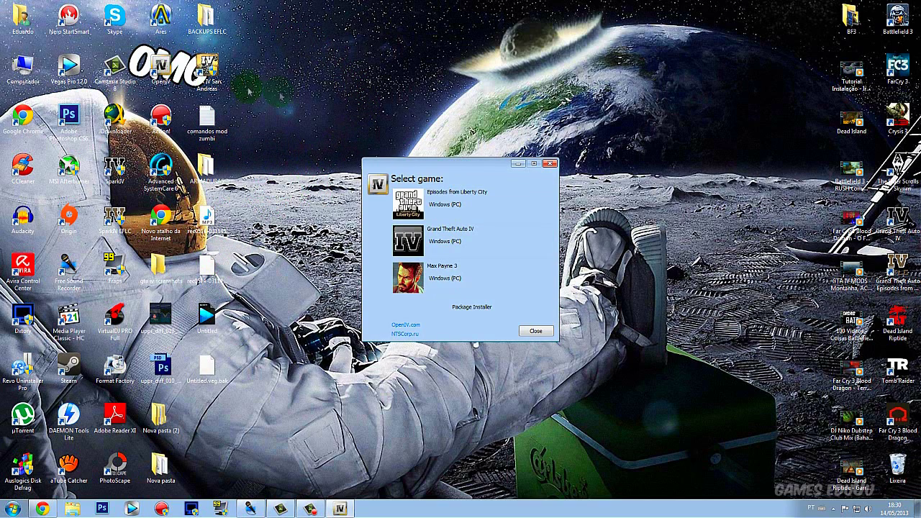
double_click(473, 229)
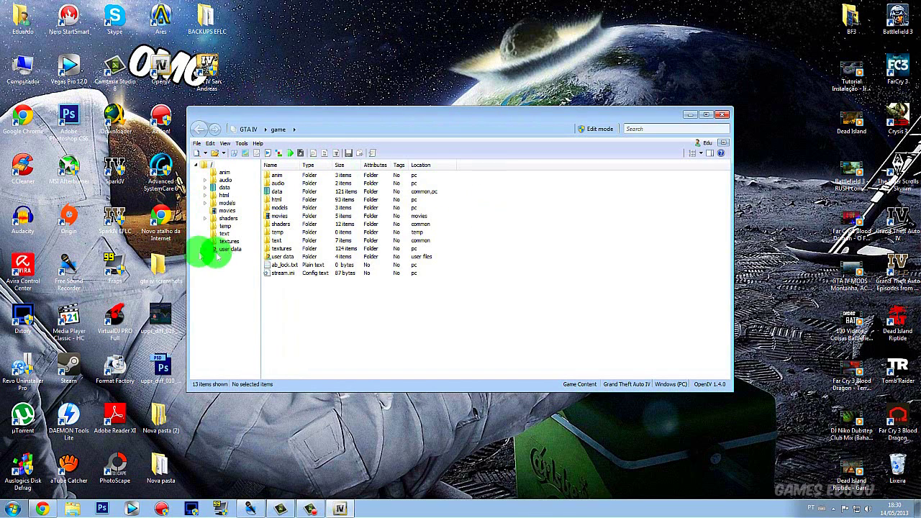
left_click(226, 204)
left_click(287, 177)
double_click(290, 177)
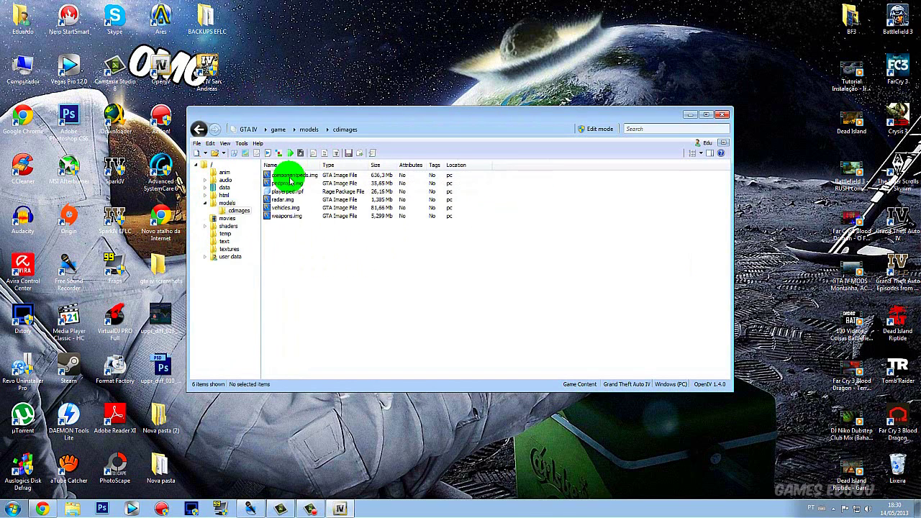
double_click(290, 177)
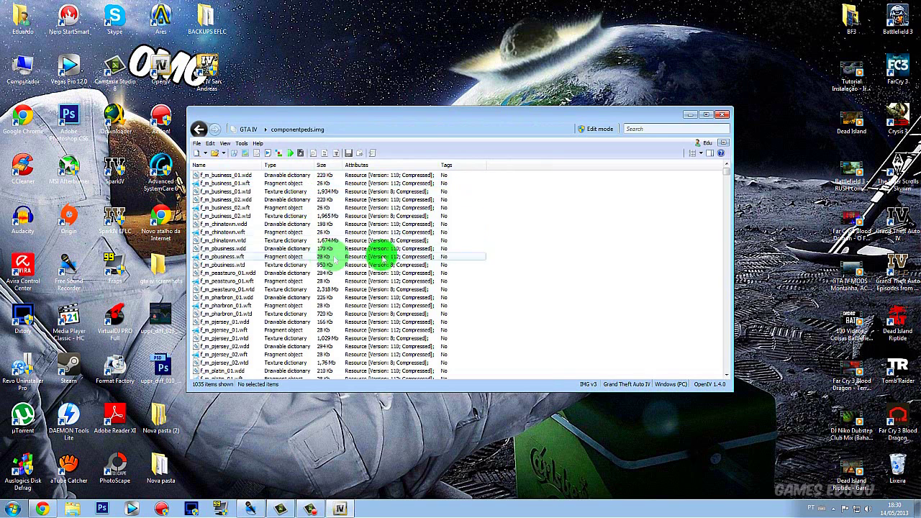
- Enable edit mode for componentpeds.img, accept the warning, and move the archive window aside
left_click(598, 131)
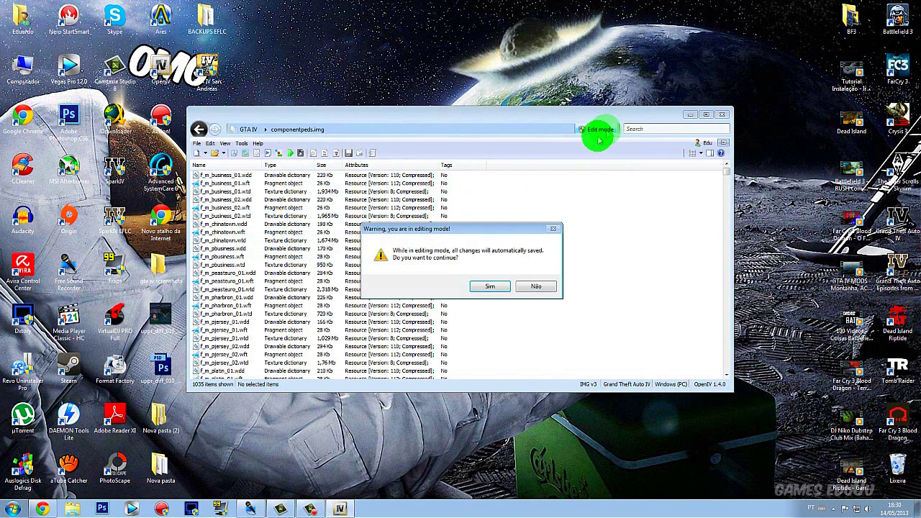
left_click(492, 286)
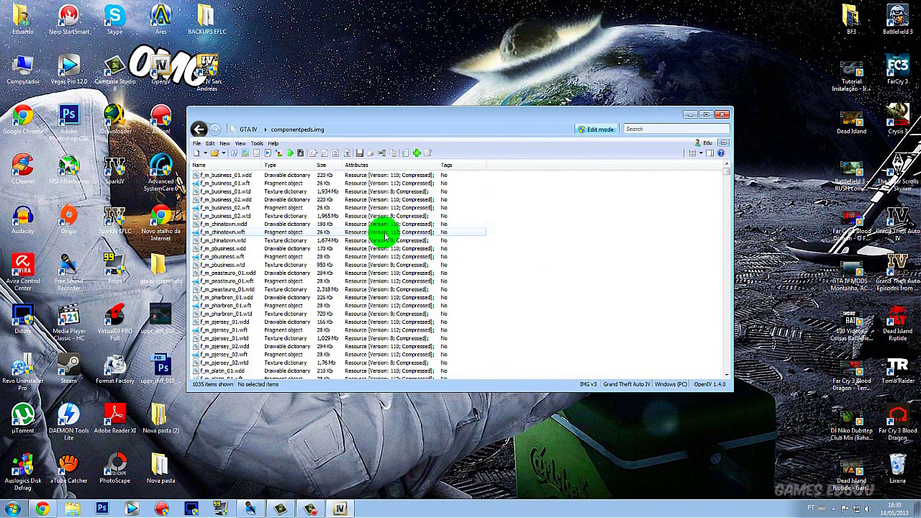
left_click_drag(257, 116, 359, 137)
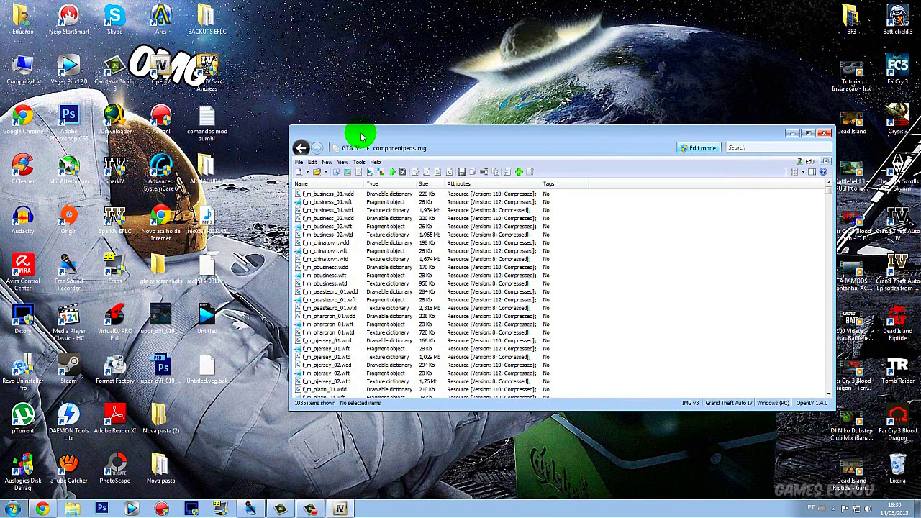
left_click_drag(362, 137, 319, 132)
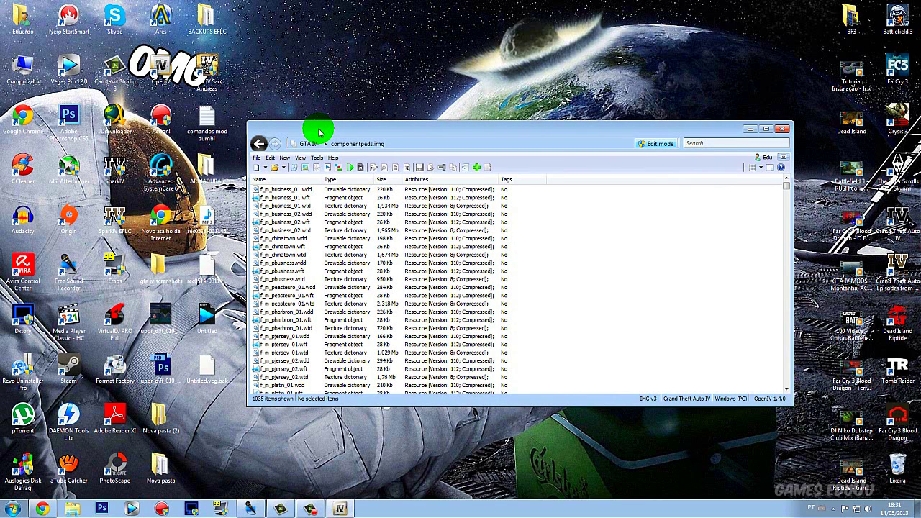
- Open the Igor armor folder in ARMADURAS and select m_y_pvillbo_03.wdd and m_y_pvillbo_03.wtd for import into componentpeds.img
double_click(209, 166)
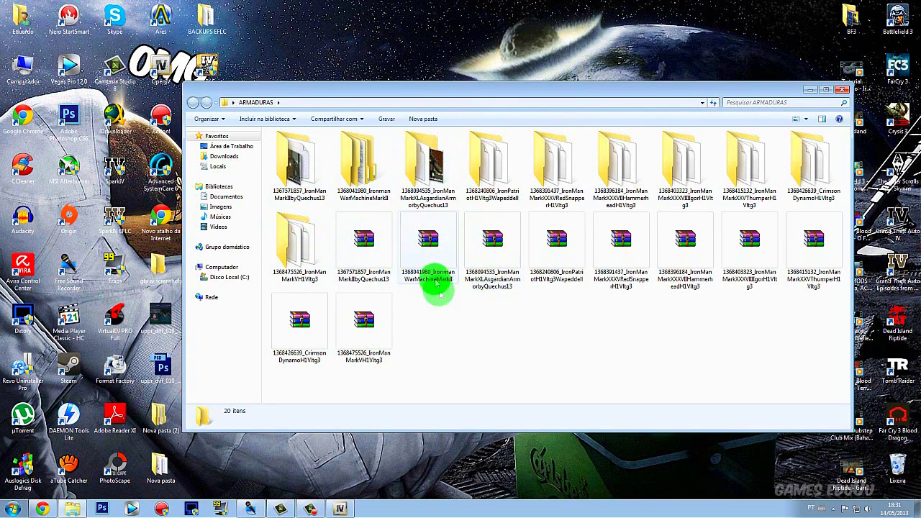
double_click(679, 176)
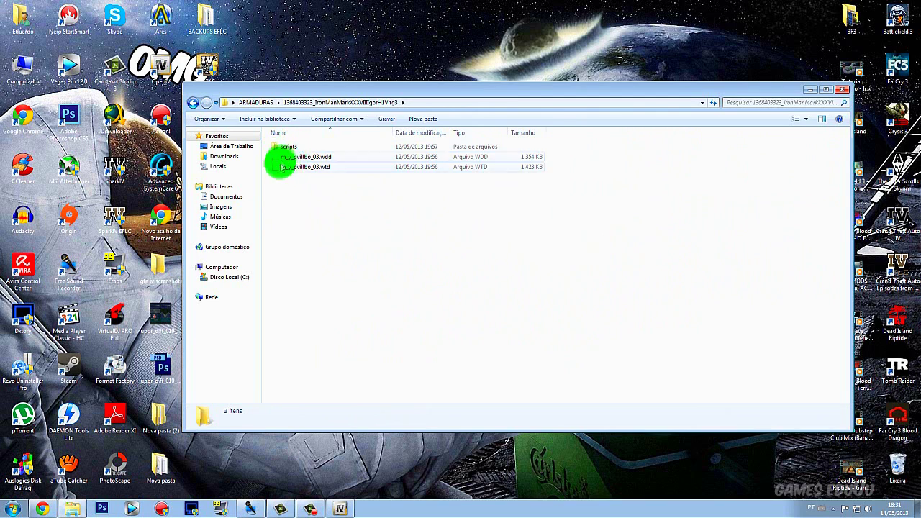
left_click_drag(302, 97, 157, 80)
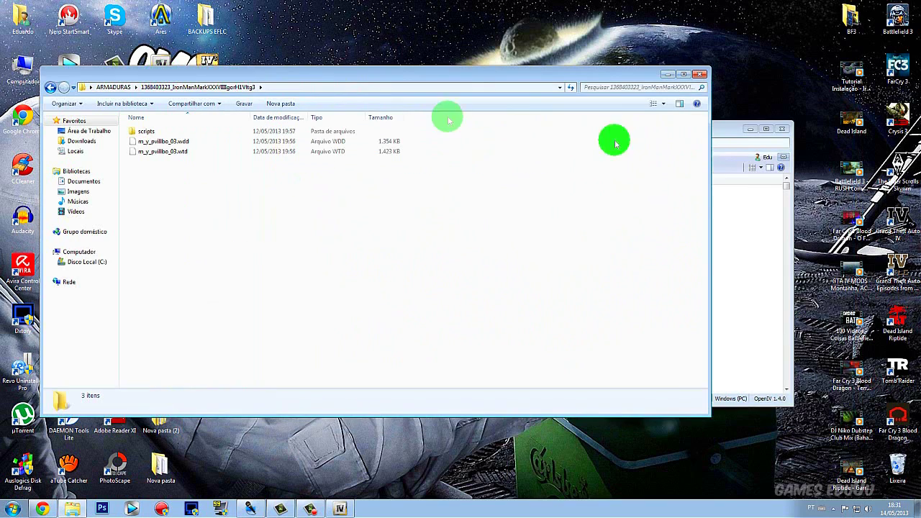
left_click(732, 203)
left_click_drag(401, 127, 430, 122)
left_click_drag(189, 170, 739, 215)
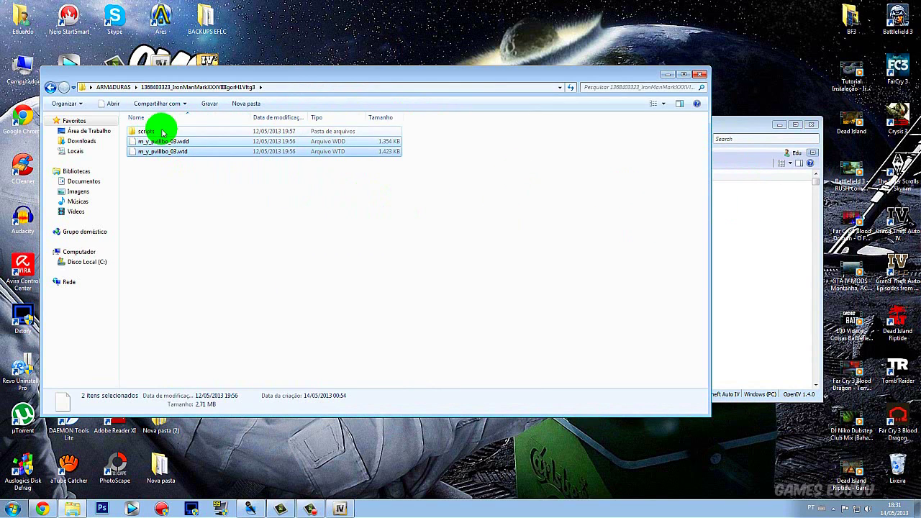
- Open scripts, Iron Man Files, Armors inside the Igor armor folder and move its window aside
double_click(163, 133)
double_click(163, 133)
double_click(163, 132)
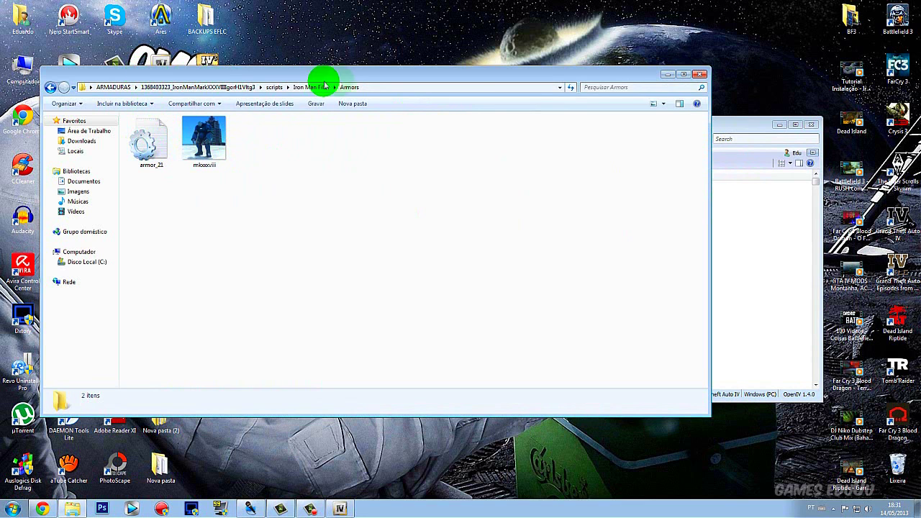
left_click_drag(298, 78, 503, 87)
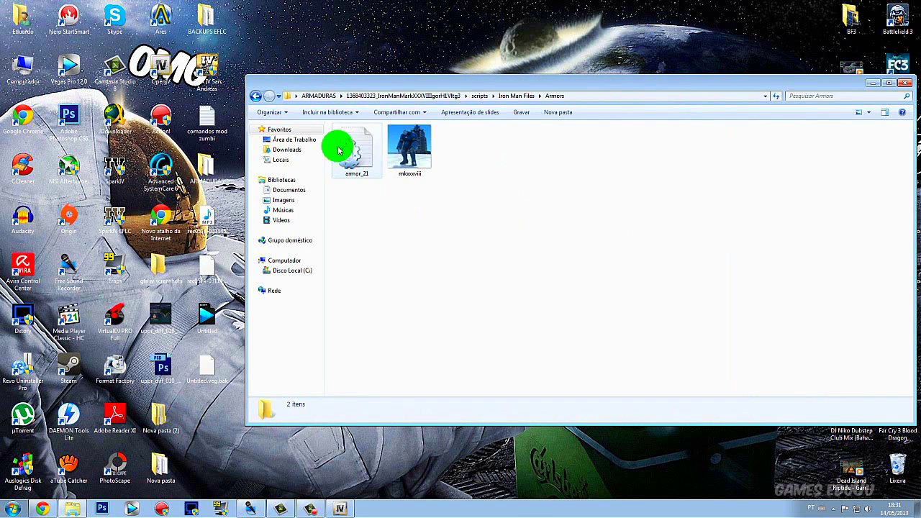
- Open the Steam installation folder from the desktop shortcut's properties and dismiss the properties dialog
right_click(82, 383)
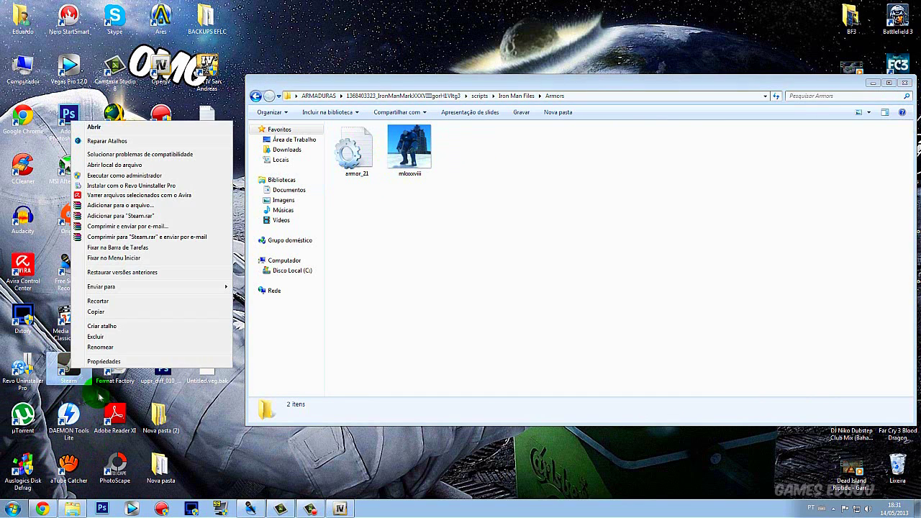
left_click(103, 362)
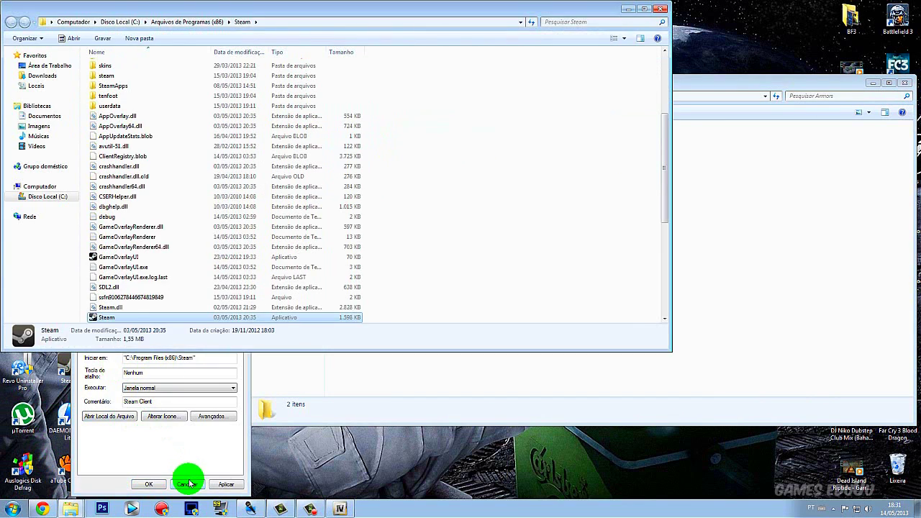
left_click(187, 482)
- Navigate from the Steam folder to SteamApps, common, Grand Theft Auto IV, GTAIV and reposition the window
double_click(124, 82)
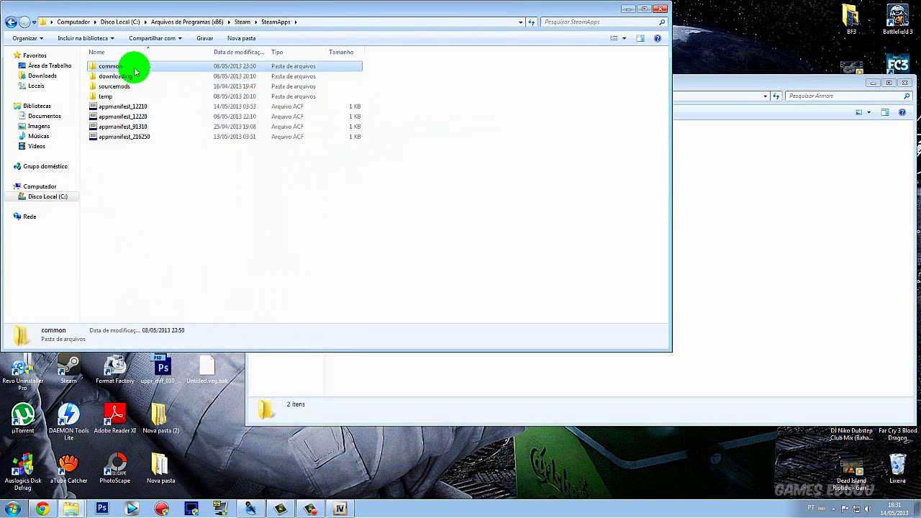
double_click(130, 65)
double_click(129, 83)
double_click(108, 66)
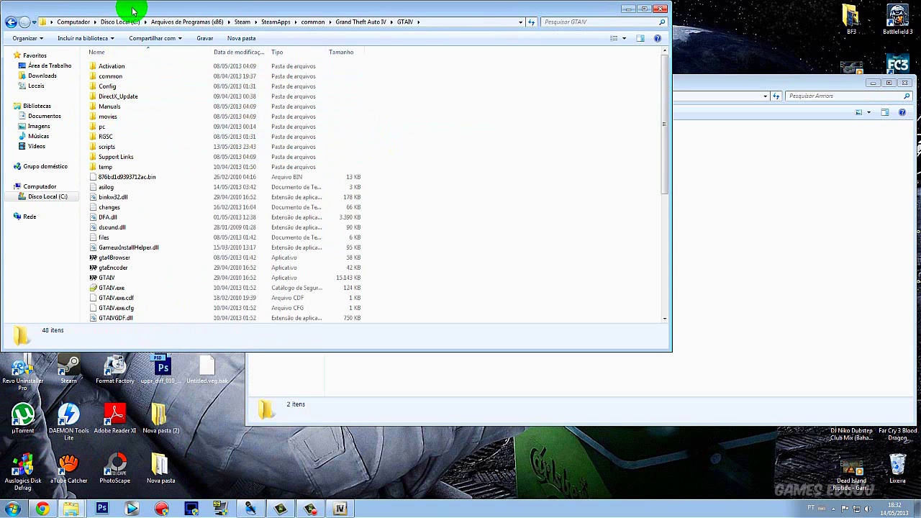
left_click_drag(132, 13, 294, 85)
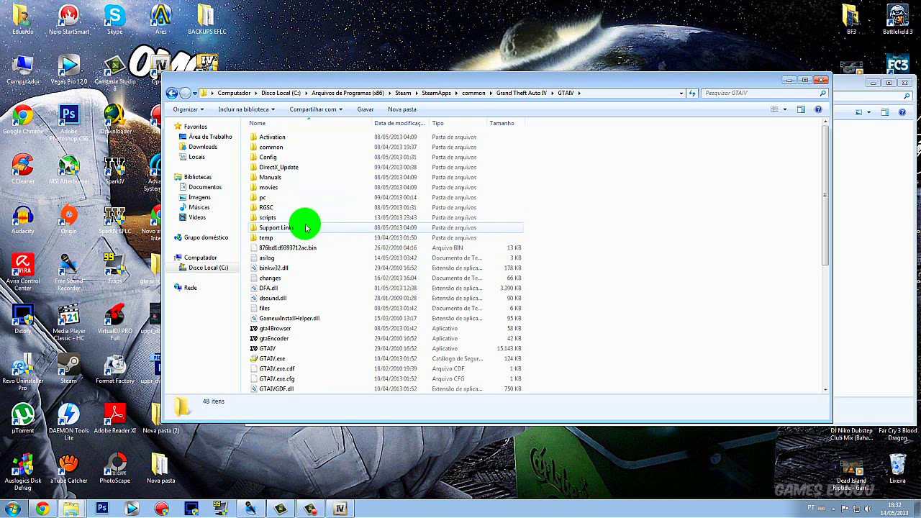
- Open the game's scripts, Iron Man Files, Armors folder and move it beside the mod's Armors folder
double_click(282, 216)
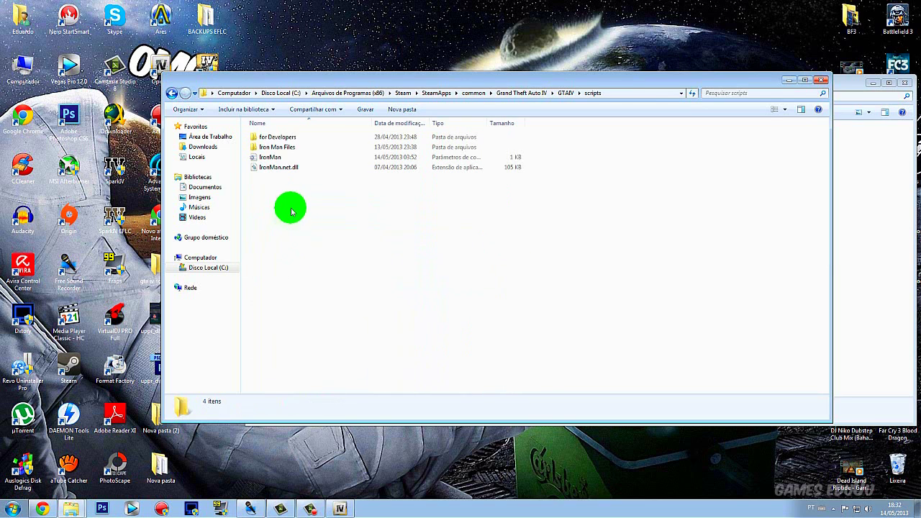
double_click(312, 146)
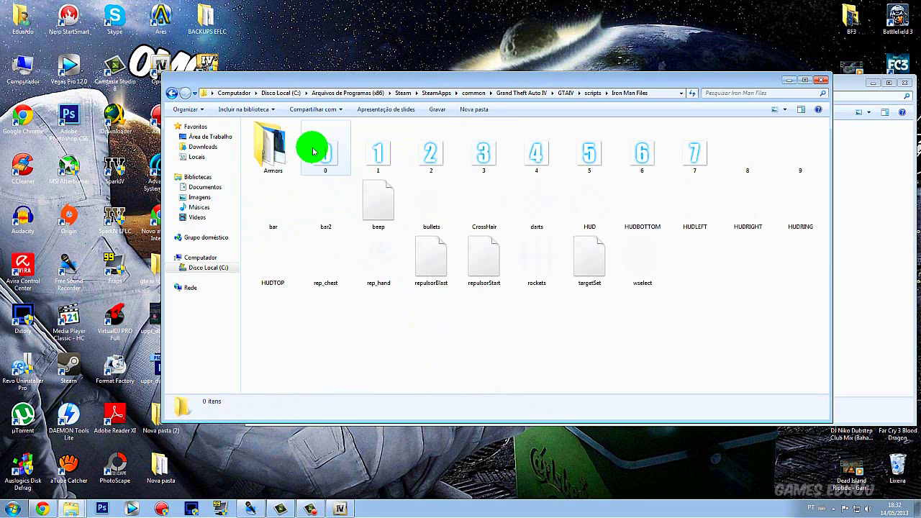
double_click(274, 147)
left_click_drag(328, 79, 209, 63)
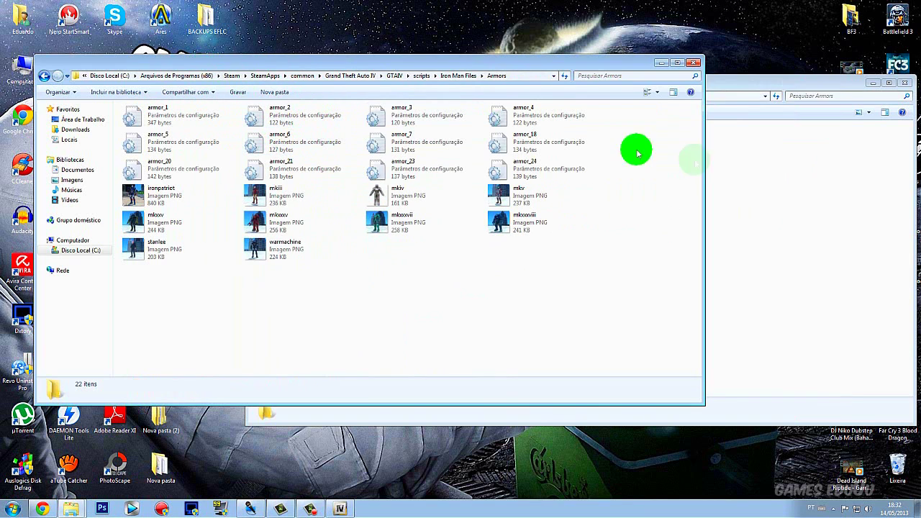
- Copy armor_21.ini and mkxxxviii.png from the Igor mod into the game's Armors folder, replacing the existing files
left_click(765, 186)
left_click_drag(500, 82, 567, 82)
left_click_drag(562, 172, 408, 136)
right_click(410, 137)
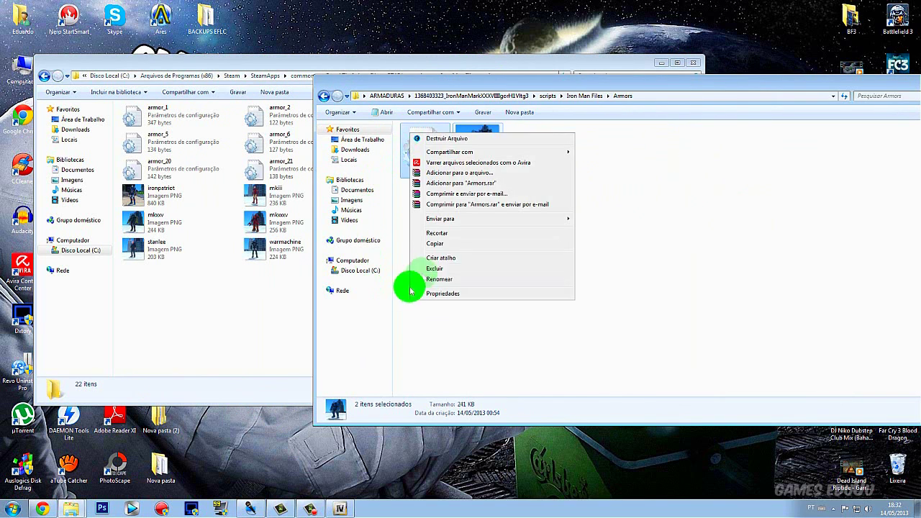
left_click(432, 243)
right_click(205, 300)
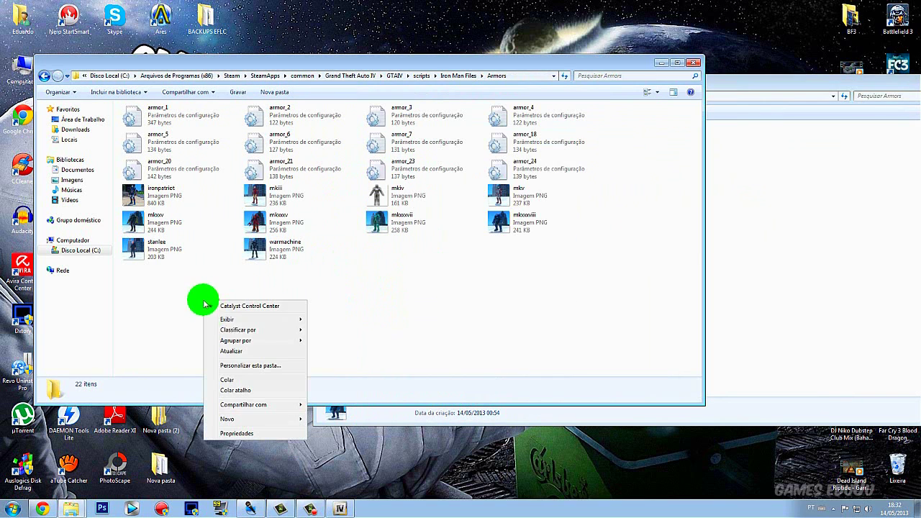
left_click(239, 379)
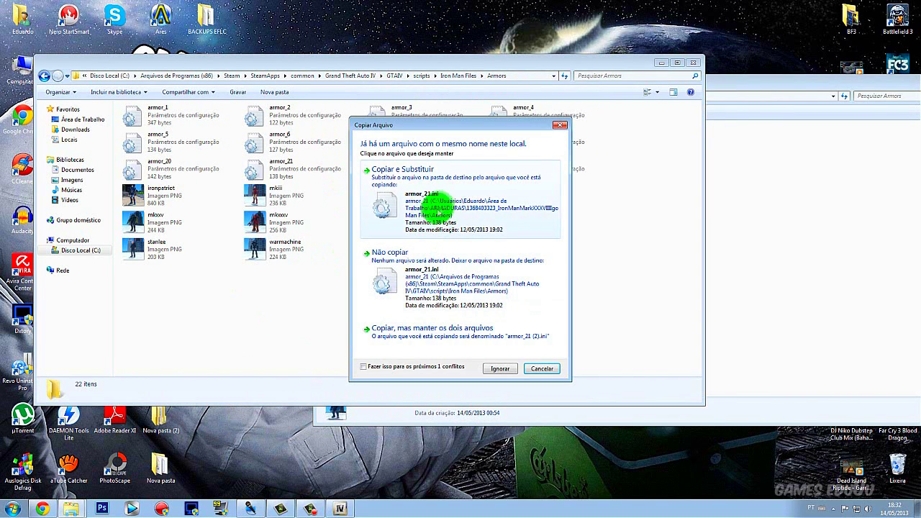
left_click(447, 203)
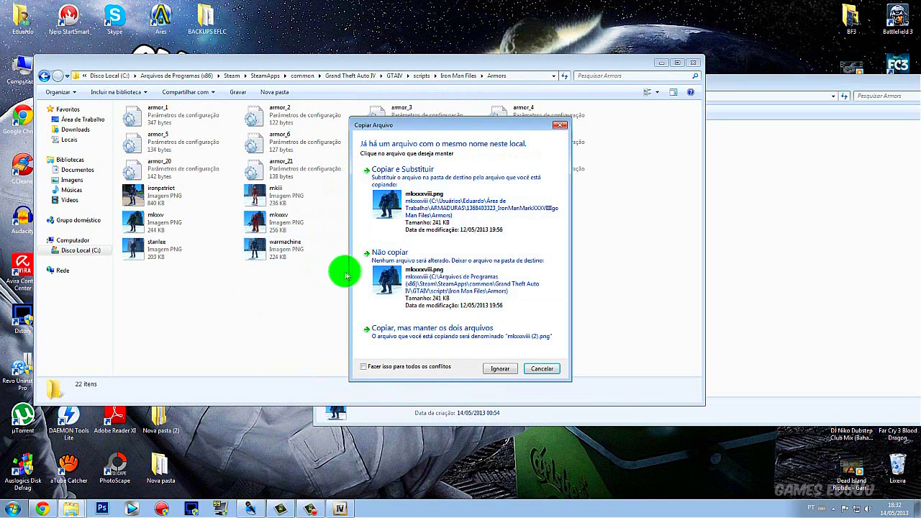
left_click(494, 185)
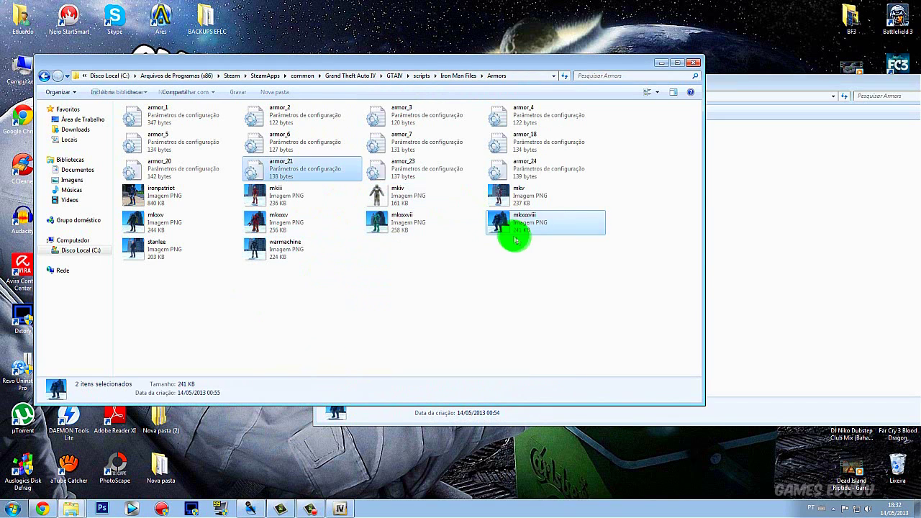
- Close the Igor mod's Armors folder and minimize the game's Armors folder
left_click(710, 251)
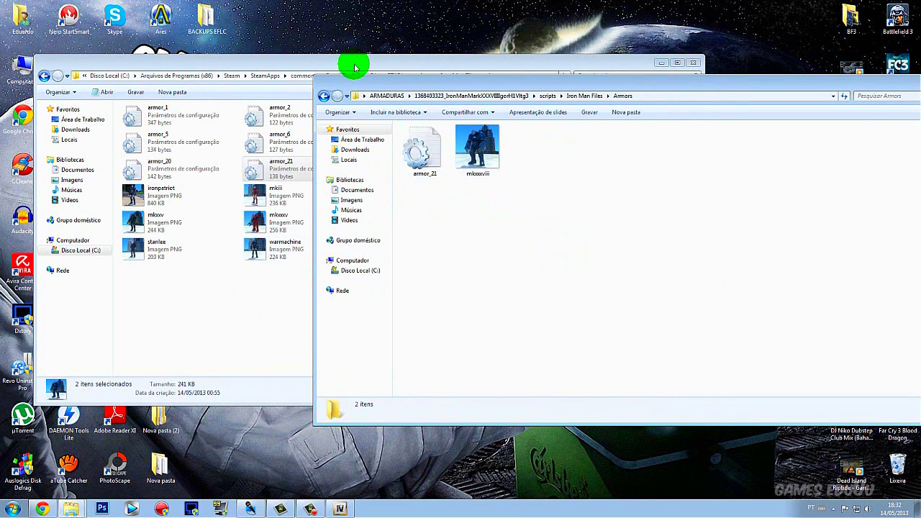
left_click_drag(355, 68, 260, 47)
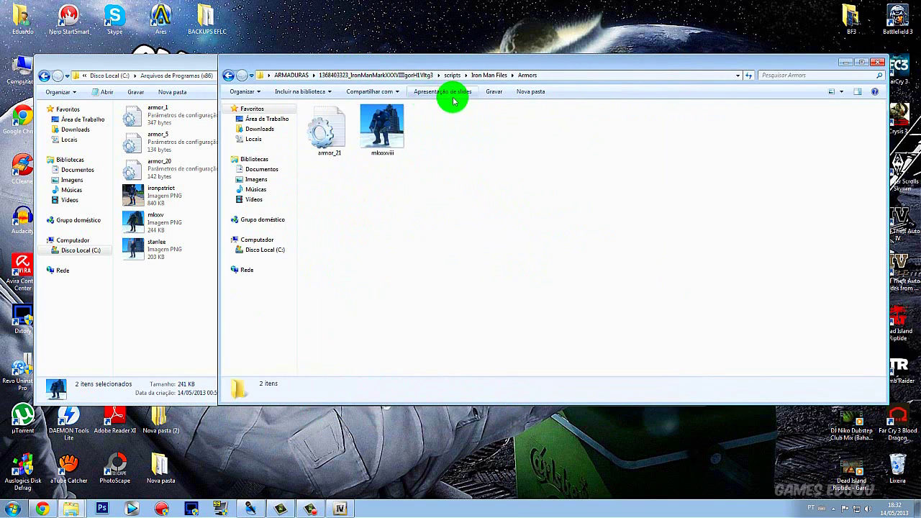
left_click(881, 66)
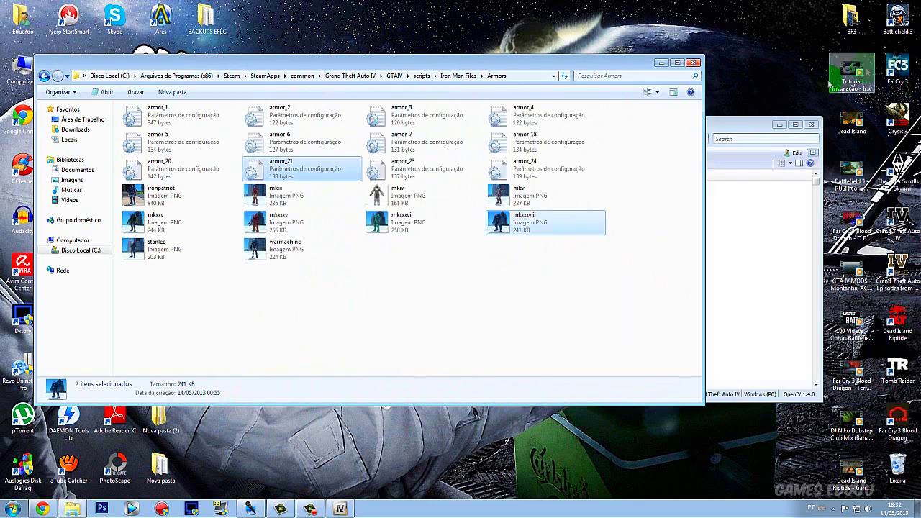
left_click(662, 63)
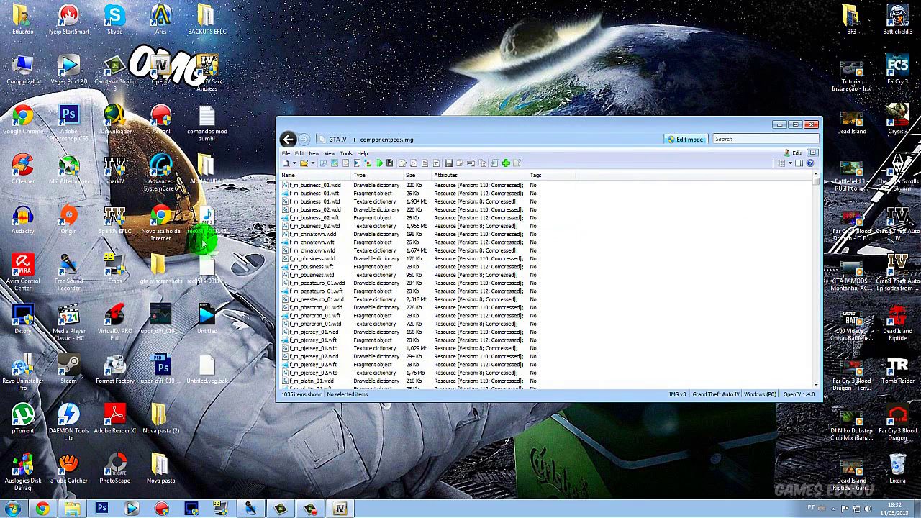
- Open the IronManMarkIIbyQuechus13 folder in ARMADURAS and bring the game's Armors folder back to the front
double_click(211, 157)
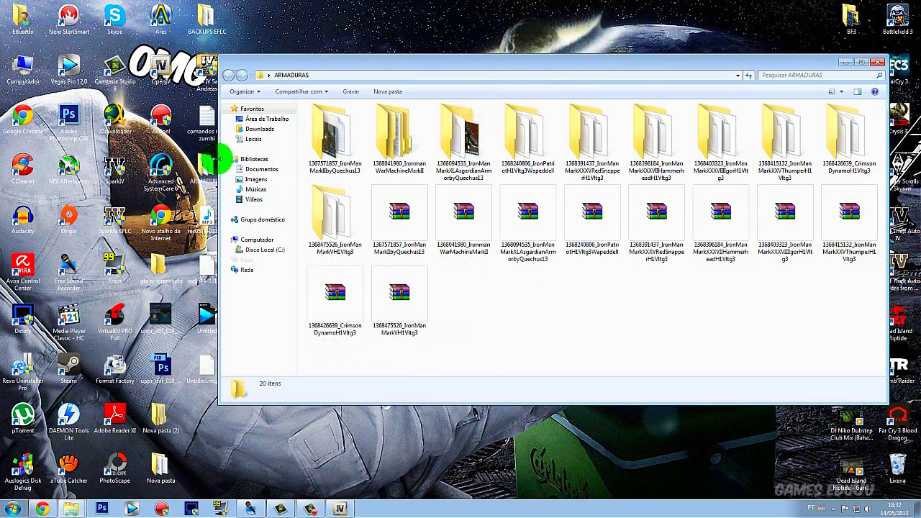
double_click(342, 137)
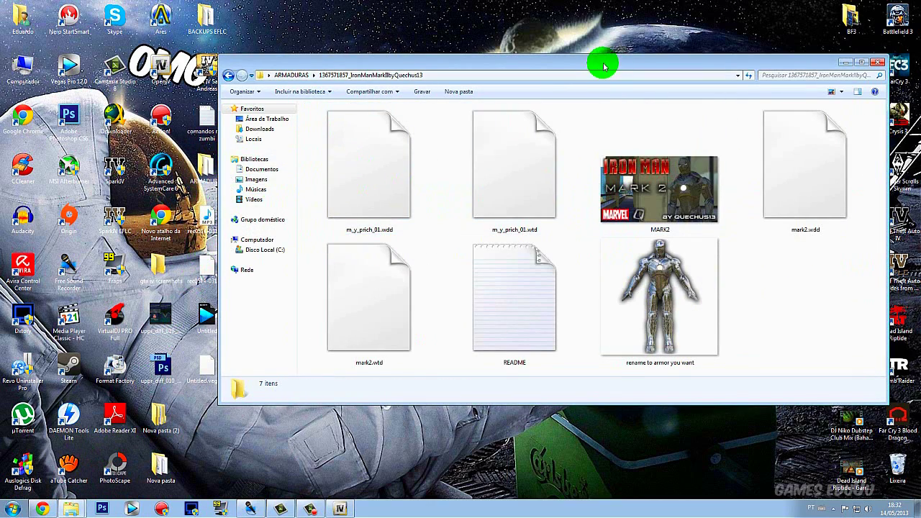
left_click_drag(603, 67, 559, 48)
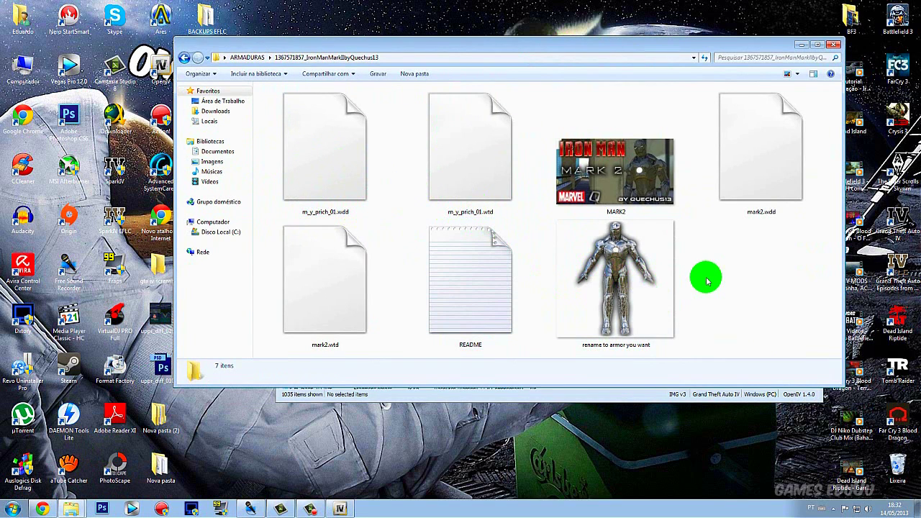
left_click(56, 469)
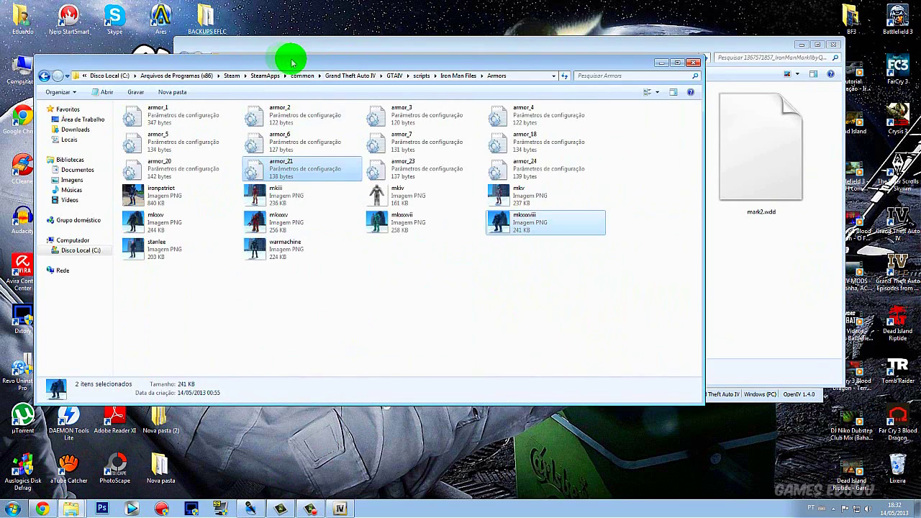
- Arrange the game's Armors folder and the IronManMarkIIbyQuechus13 folder side by side, and bring the Armors folder to the front
left_click_drag(294, 58, 250, 59)
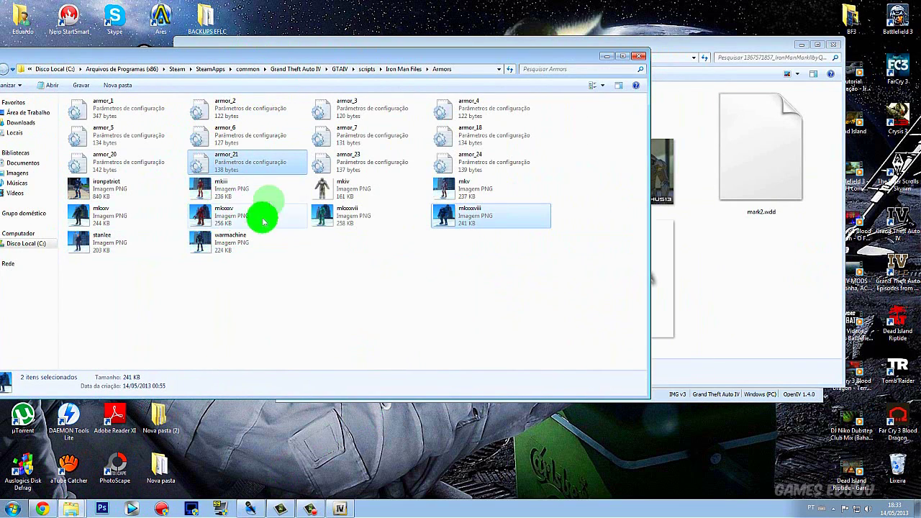
left_click(679, 46)
left_click_drag(469, 45, 679, 45)
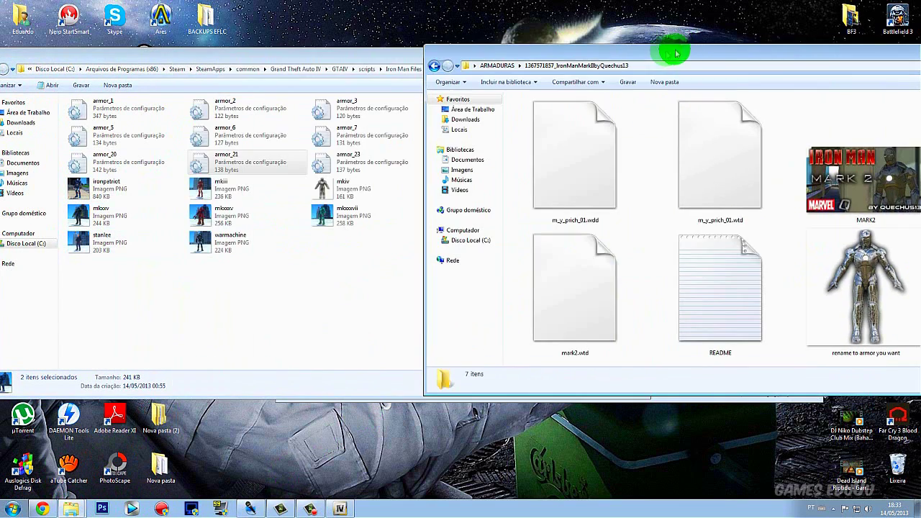
left_click_drag(607, 56, 562, 60)
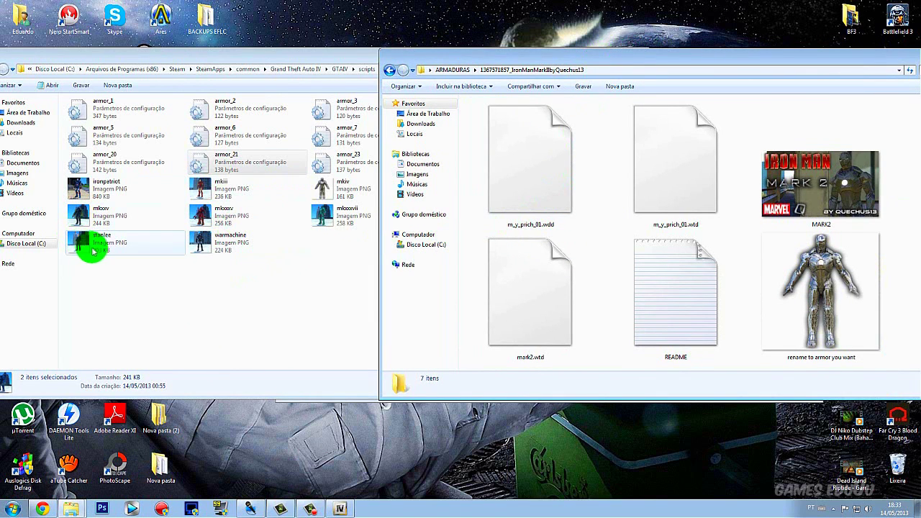
left_click_drag(100, 251, 166, 242)
left_click_drag(102, 256, 120, 56)
double_click(120, 55)
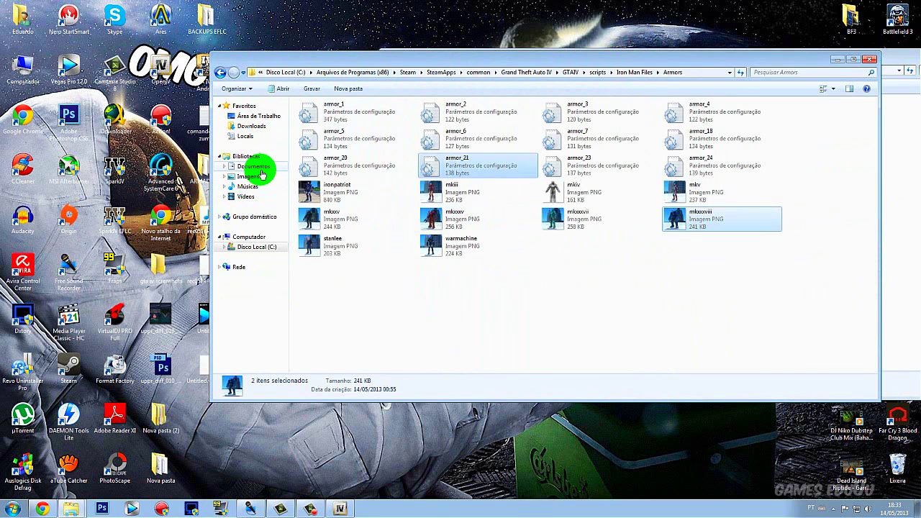
- Open the Stan Lee armor folder under Documents, GTA IV FILES!, IronManIV, Armors
left_click(261, 172)
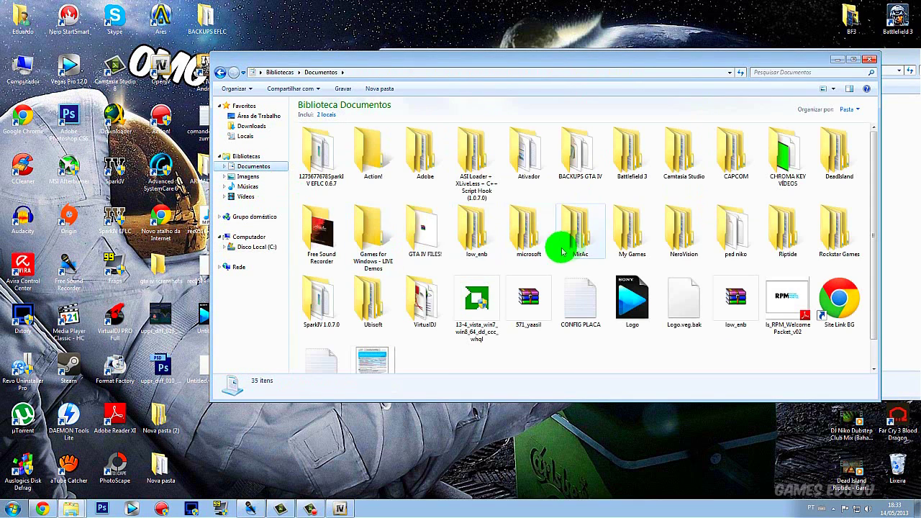
double_click(435, 229)
left_click_drag(468, 64, 308, 59)
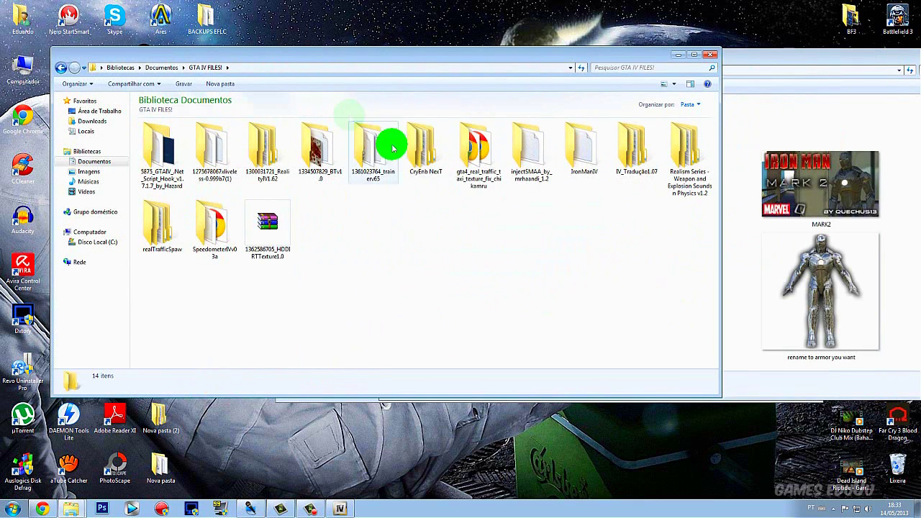
double_click(596, 158)
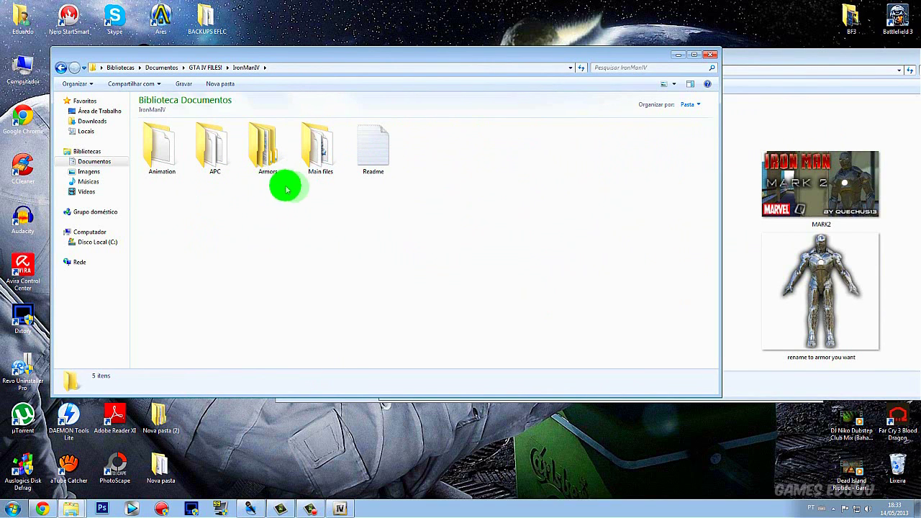
double_click(266, 150)
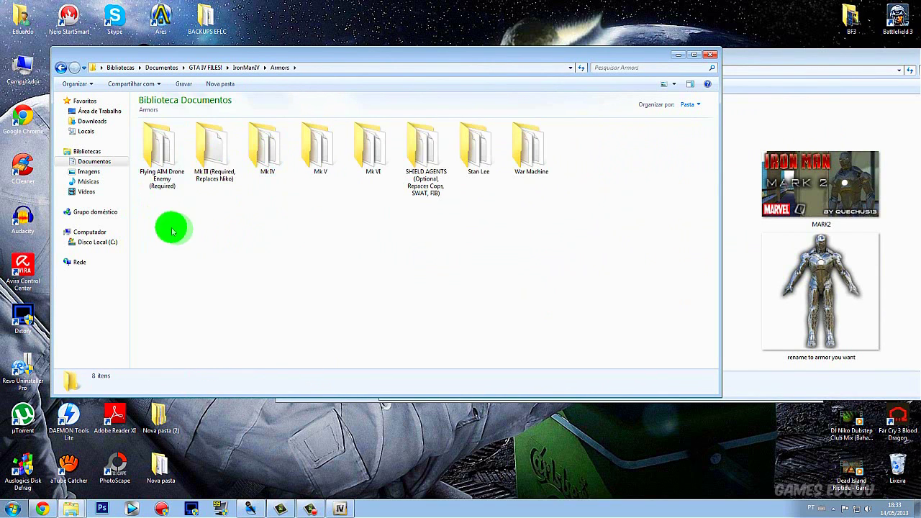
double_click(475, 160)
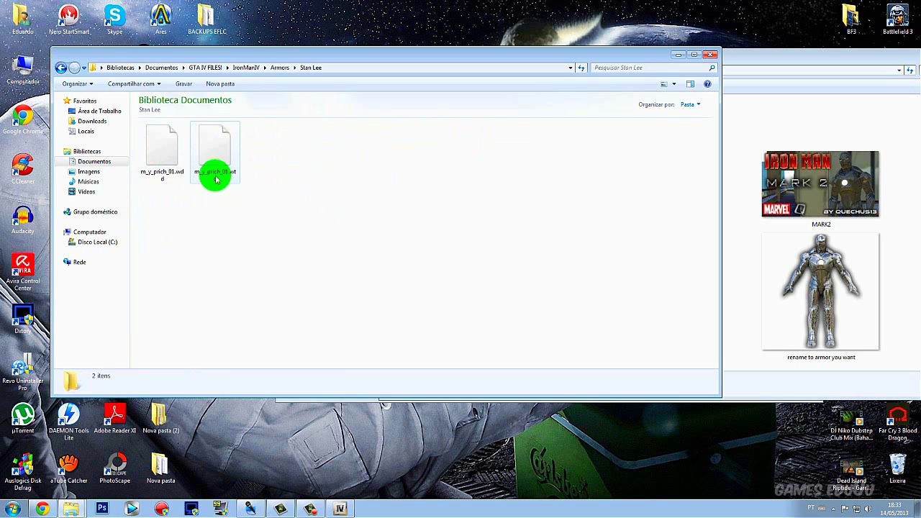
- Copy the base name of the m_y_prich_01.wtd file and minimize the Stan Lee folder
right_click(215, 179)
left_click(245, 350)
key("ctrl+c")
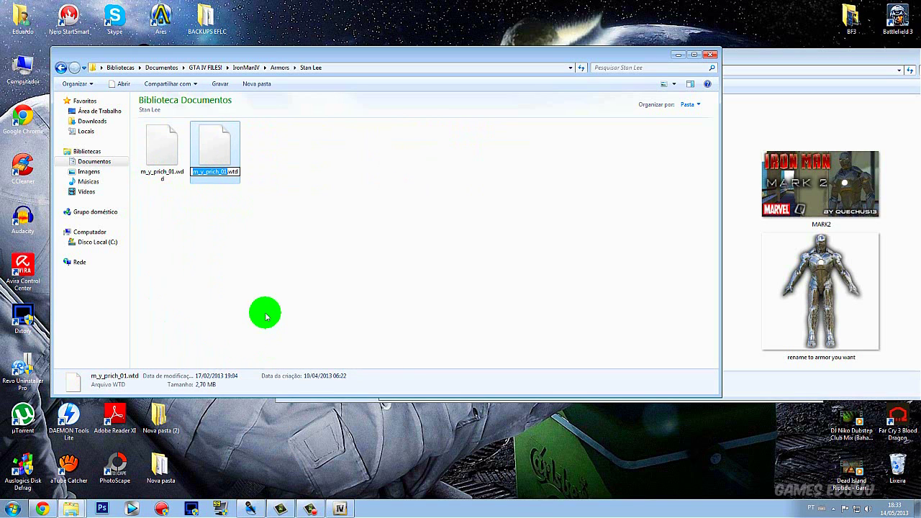
left_click(678, 55)
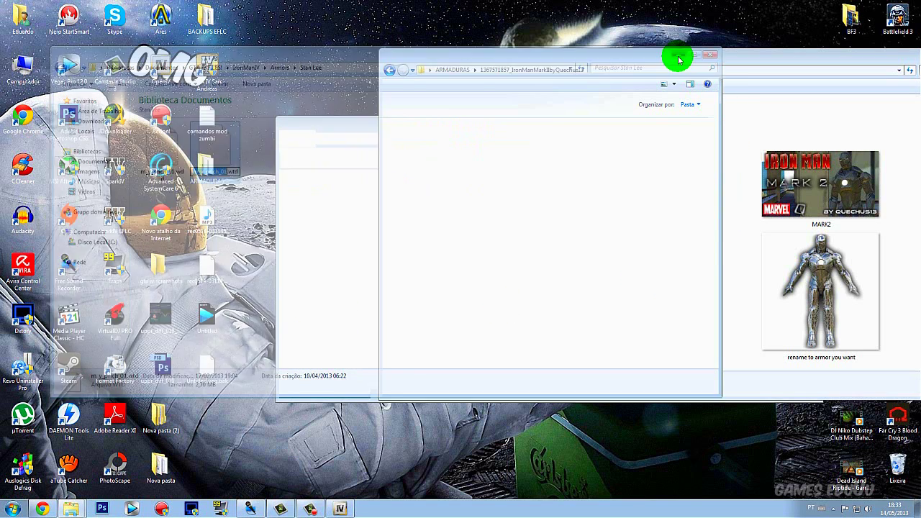
- Delete m_y_prich_01.wdd and m_y_prich_01.wtd from the IronManMarkIIbyQuechus13 folder, leaving the mark2 files
left_click_drag(616, 56, 470, 42)
left_click(380, 154)
left_click(496, 161)
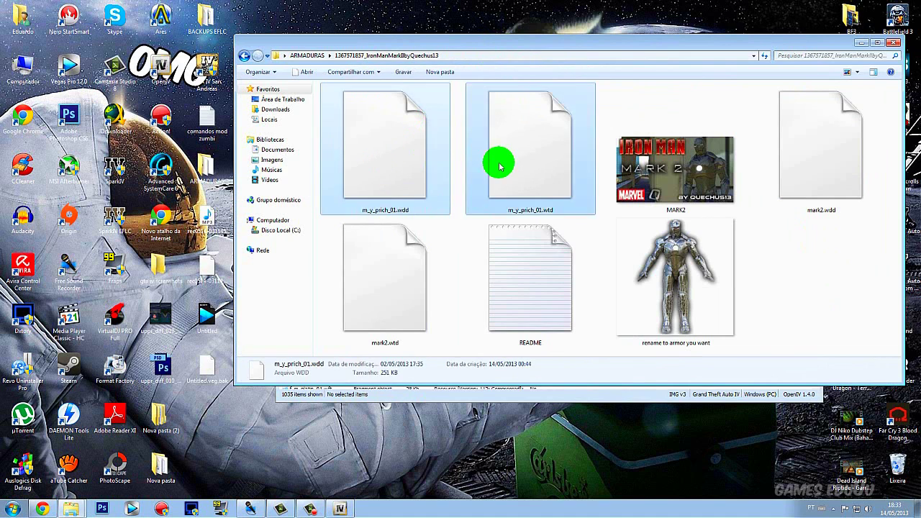
left_click(462, 230)
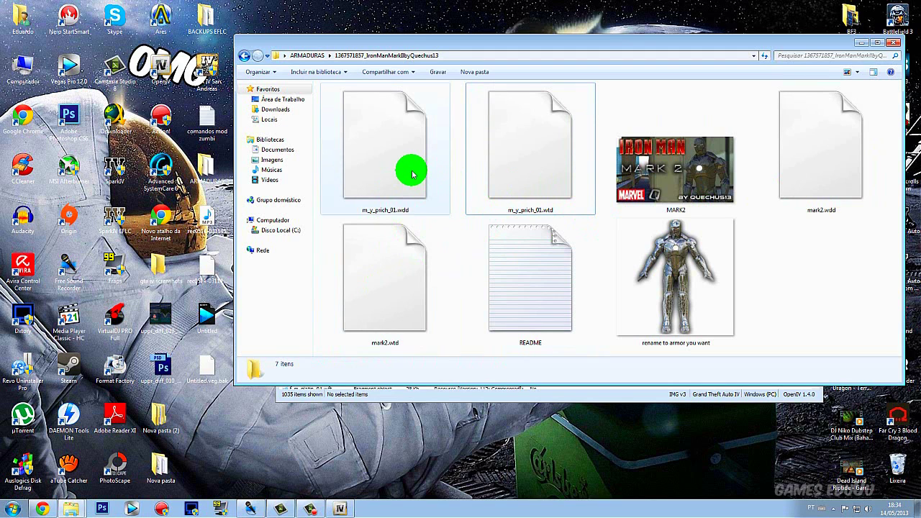
left_click(393, 324)
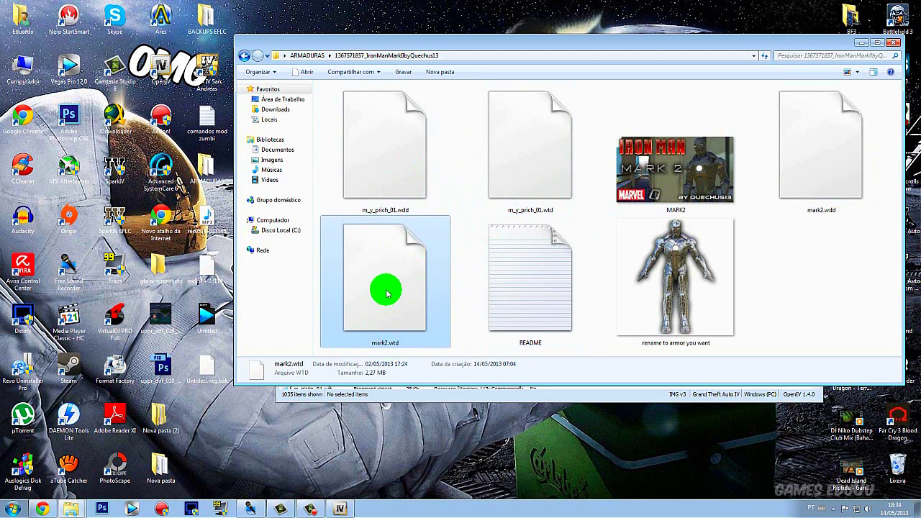
left_click(787, 166, "ctrl")
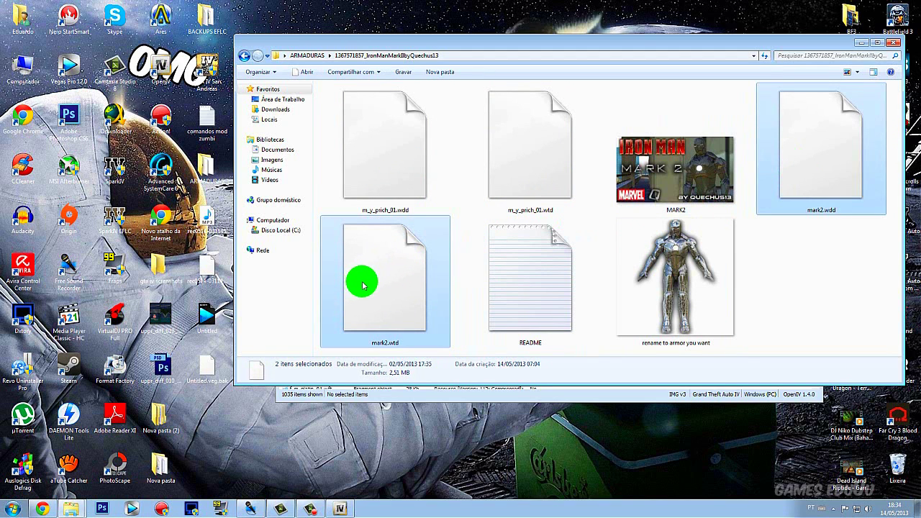
left_click(385, 166)
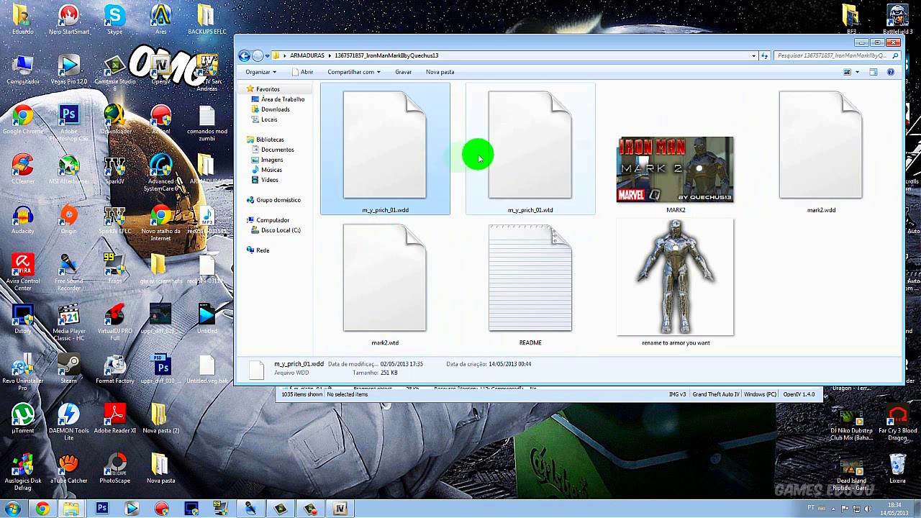
left_click(526, 160, "ctrl")
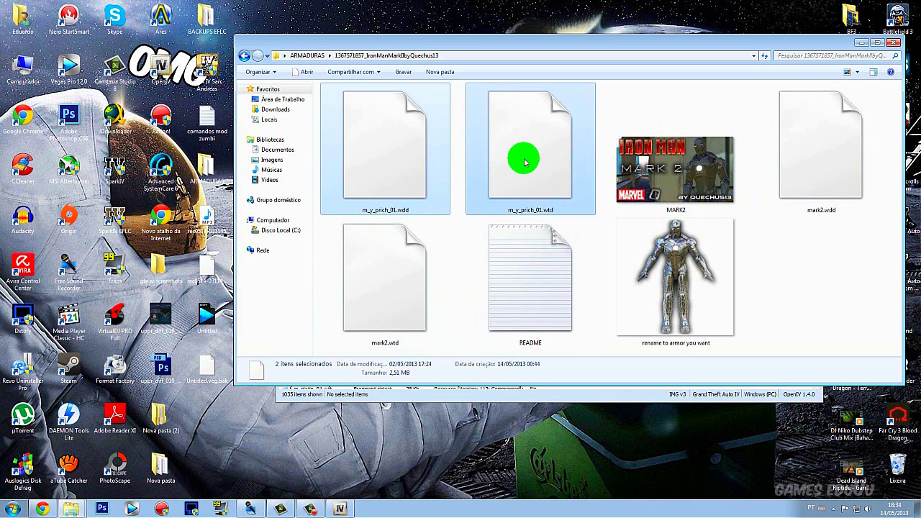
key("Delete")
left_click(488, 259)
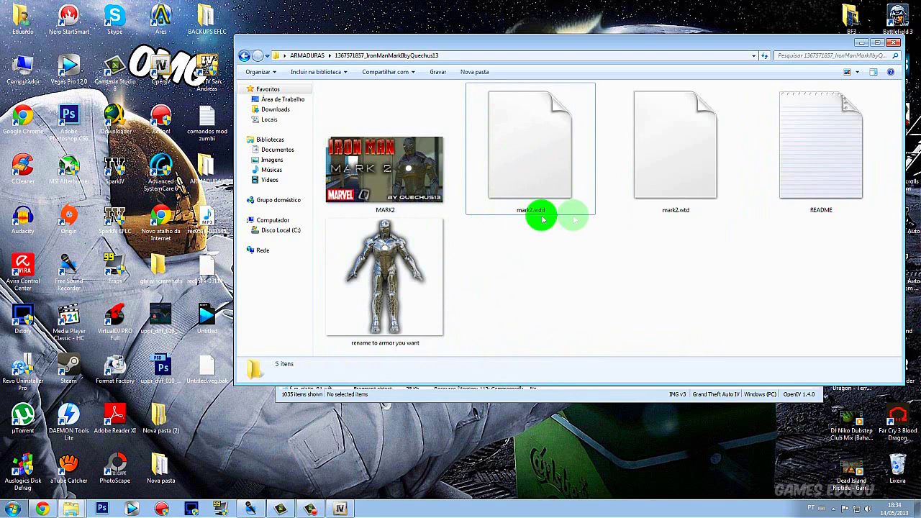
- Rename mark2.wdd and mark2.wtd together to m_y_prich_01 using the copied name
left_click(530, 175)
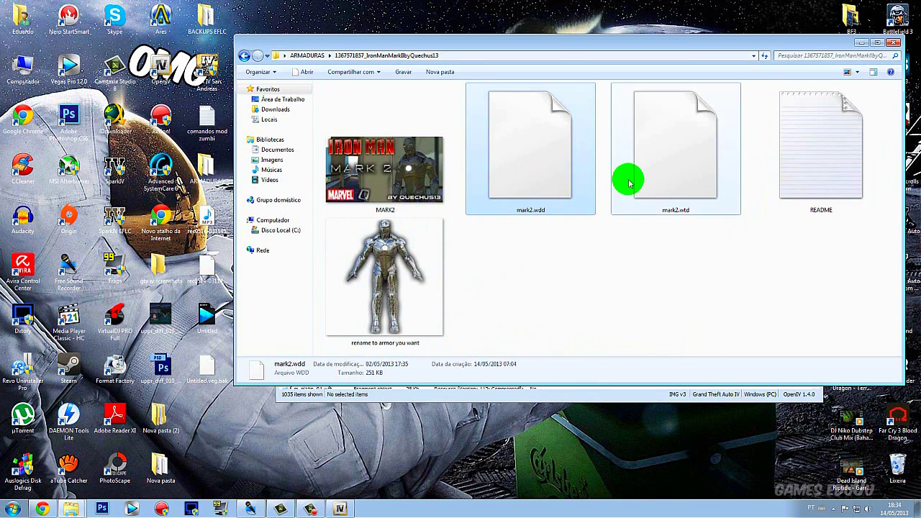
left_click(629, 182, "ctrl")
right_click(539, 177)
left_click(560, 323)
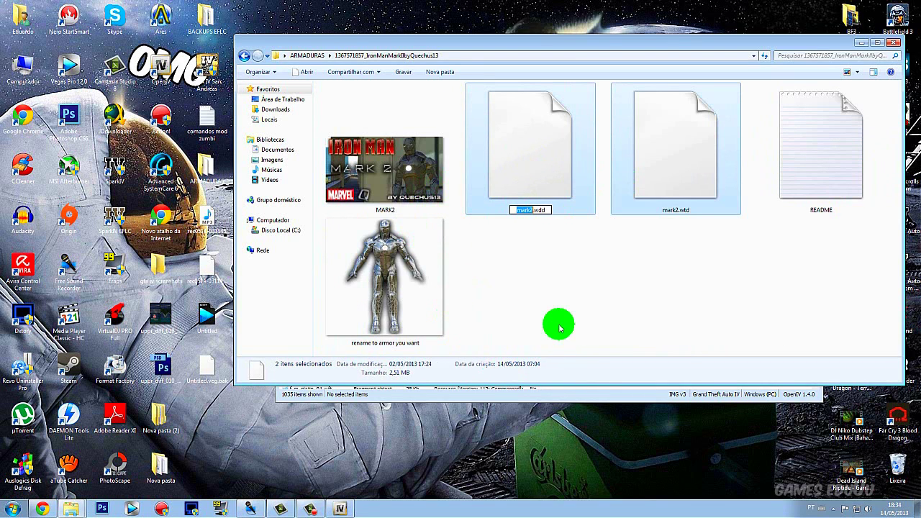
key("ctrl+v")
key("Return")
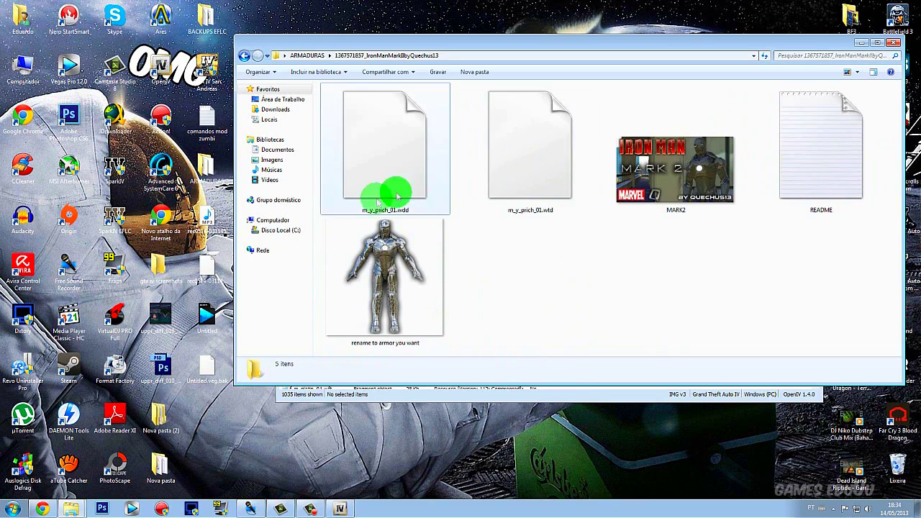
- Select both m_y_prich_01 files beside OpenIV's componentpeds.img, and minimize OpenIV
left_click(447, 391)
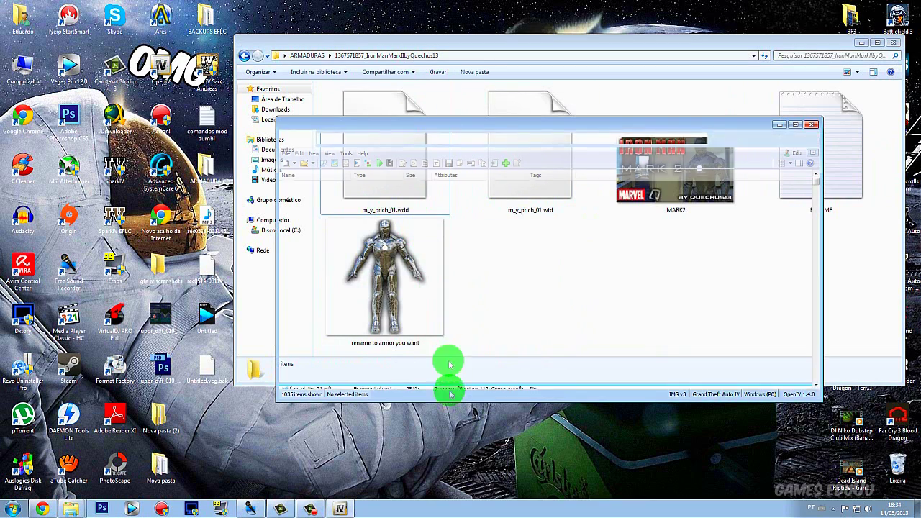
left_click_drag(426, 135, 191, 110)
left_click(365, 36)
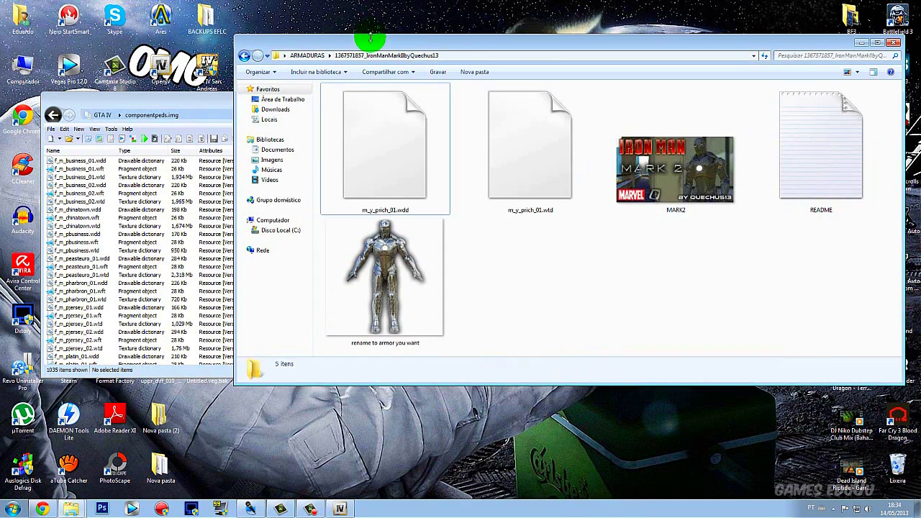
left_click_drag(486, 57, 603, 72)
left_click(537, 170)
left_click(640, 181, "ctrl")
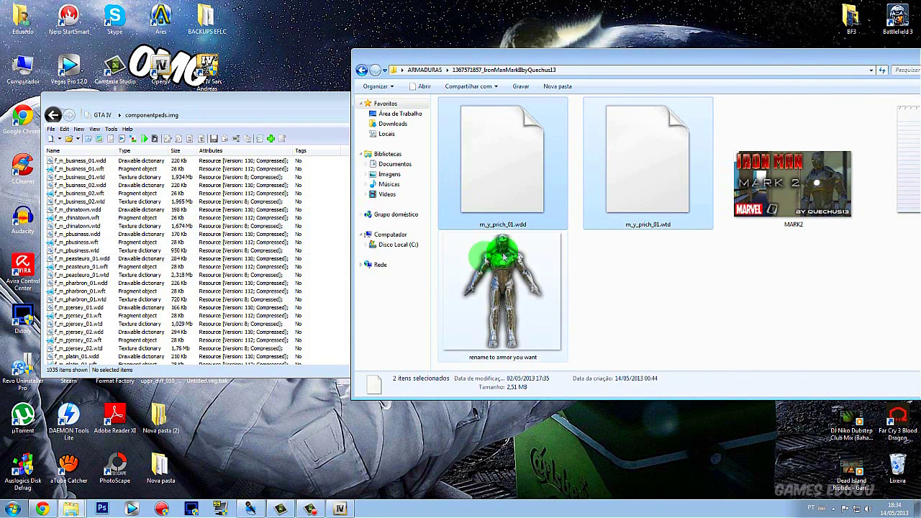
left_click(329, 98)
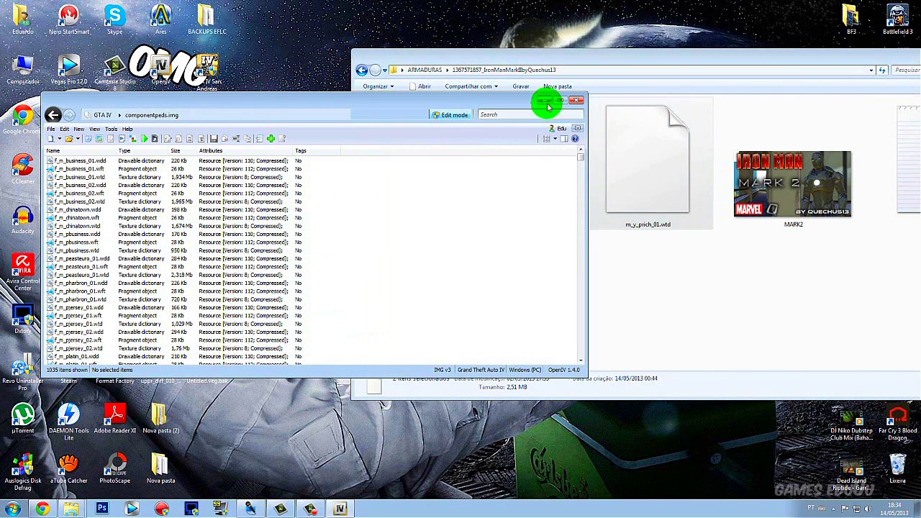
left_click(547, 102)
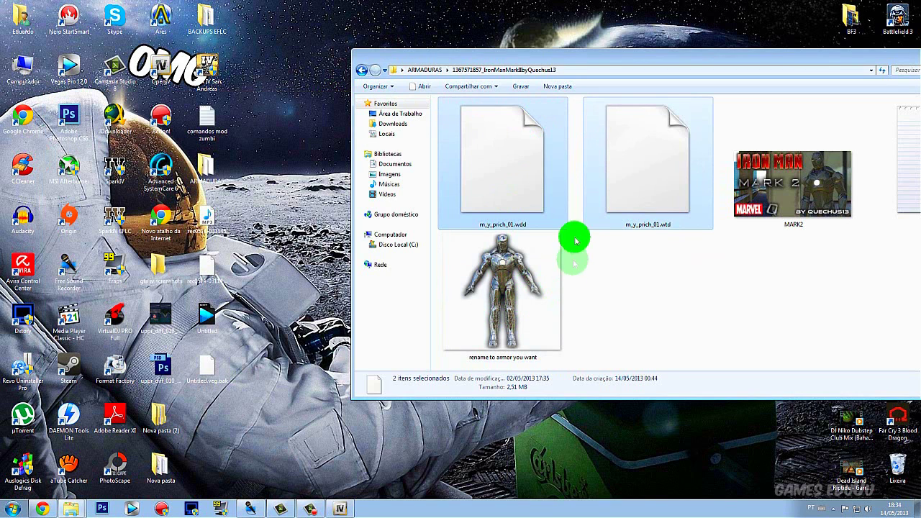
- Restore the Stan Lee folder window, go back to its parent Armors folder and close it
left_click_drag(342, 34, 341, 36)
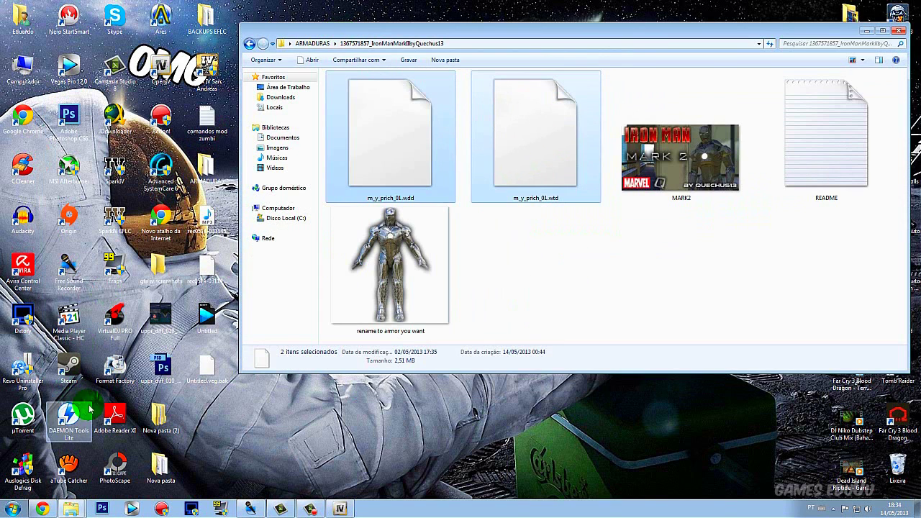
left_click(63, 508)
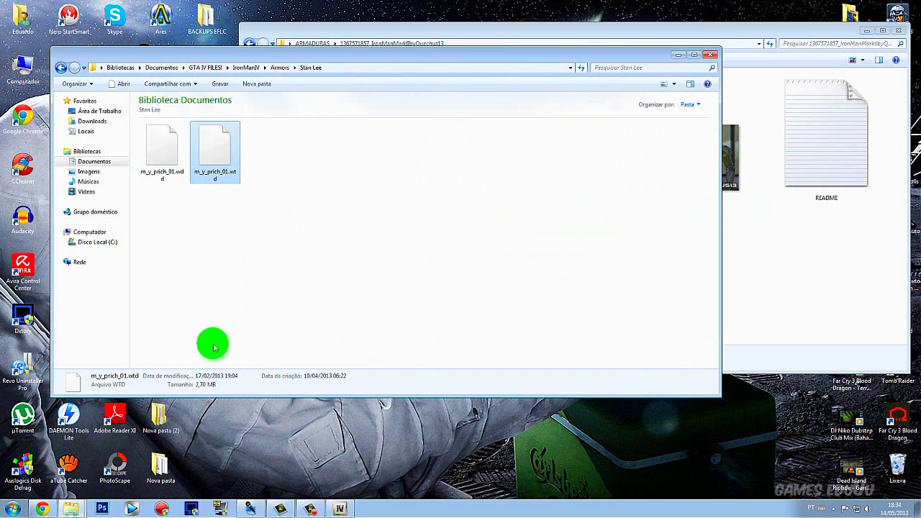
left_click(61, 67)
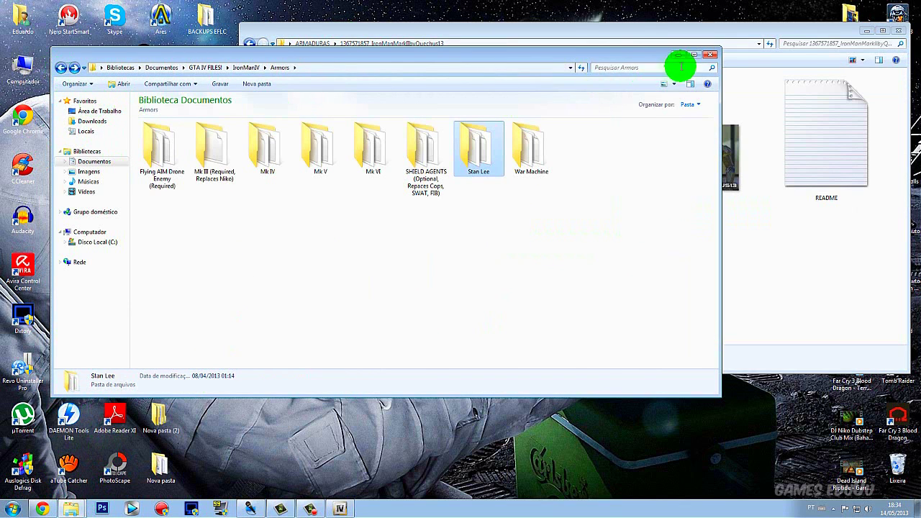
left_click(710, 54)
- Open Steam's file location and browse to SteamApps, common, Grand Theft Auto IV, GTAIV, scripts, Iron Man Files, Armors
right_click(60, 373)
left_click(101, 353)
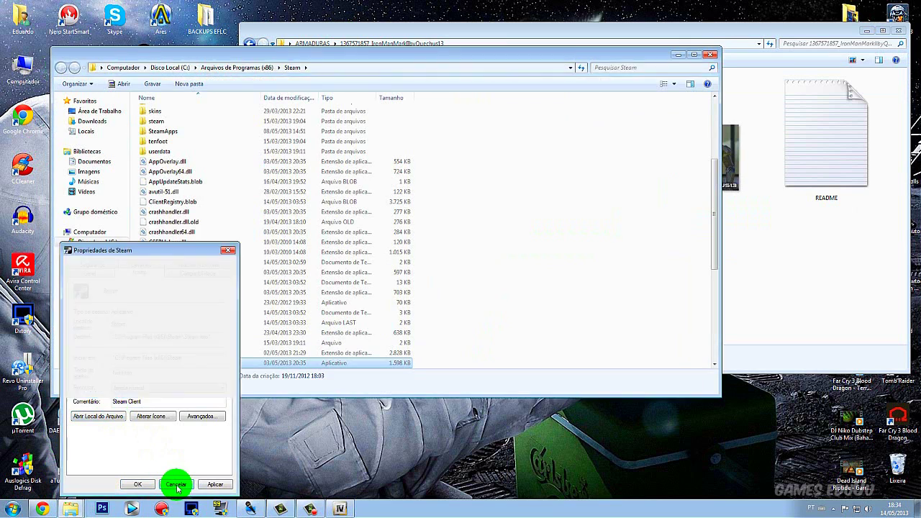
left_click(176, 483)
double_click(173, 127)
double_click(176, 113)
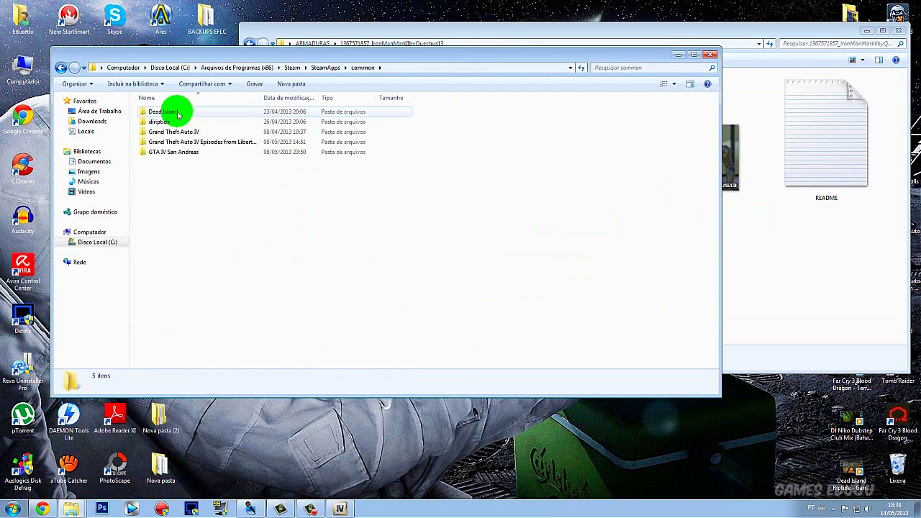
double_click(184, 132)
double_click(184, 112)
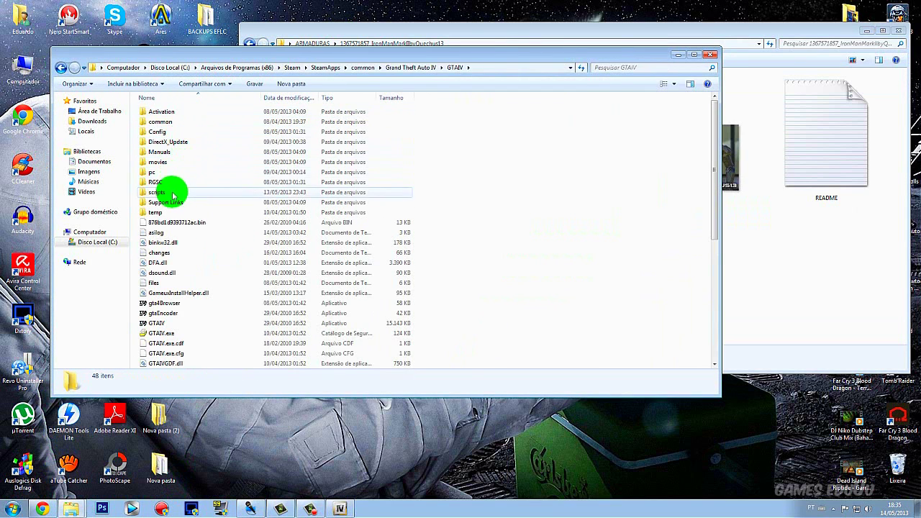
double_click(170, 192)
double_click(171, 120)
double_click(175, 121)
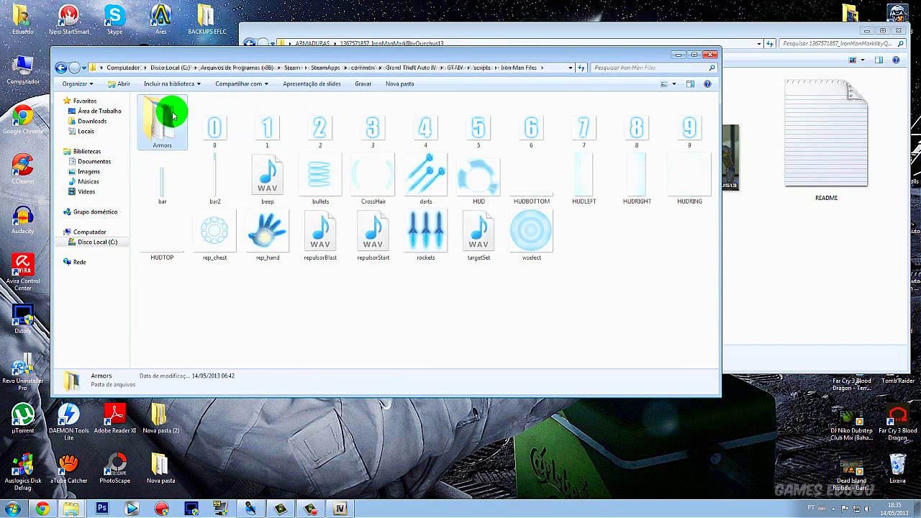
- Rename the "rename to armor you want" image in the Mark II folder to stanlee
left_click(352, 38)
left_click_drag(352, 38, 468, 54)
left_click(526, 272)
right_click(486, 311)
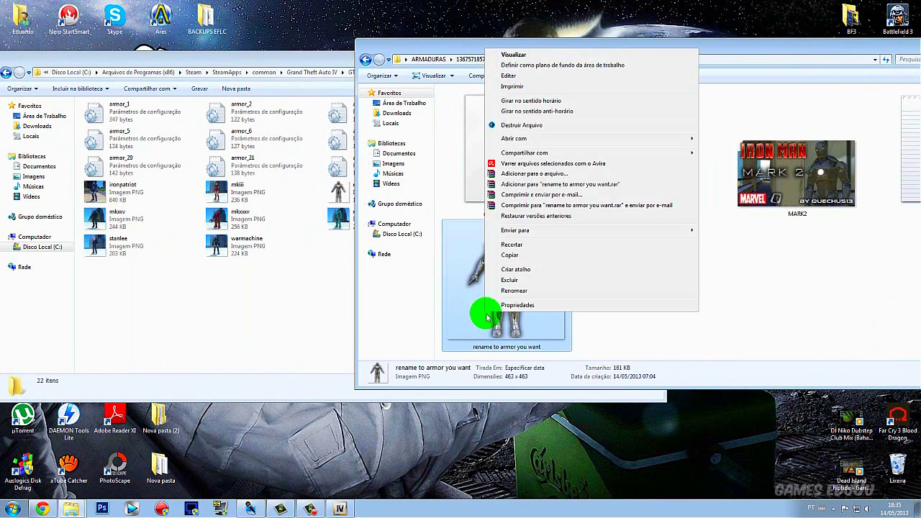
left_click(513, 292)
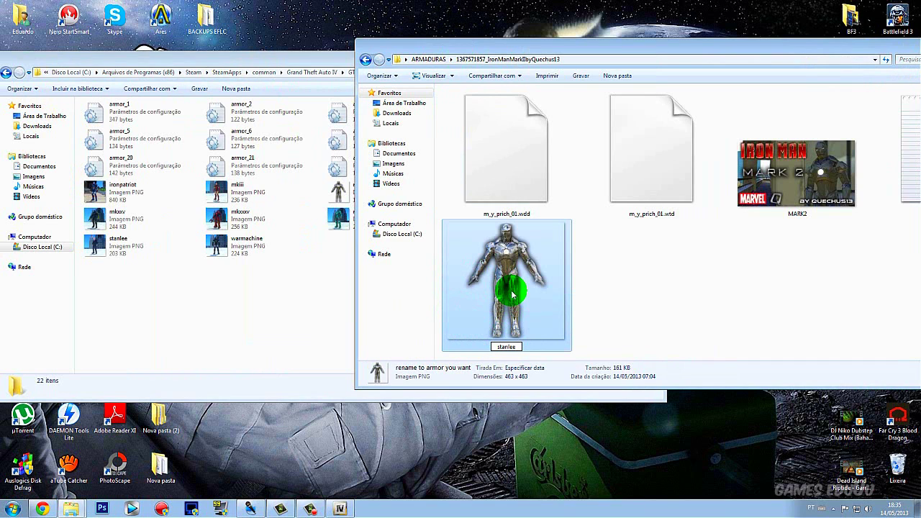
left_click(619, 286)
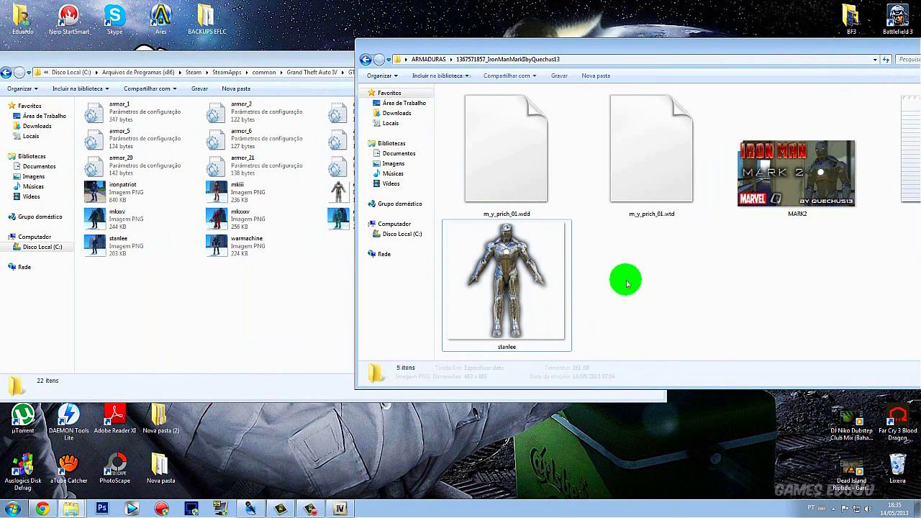
- Move stanlee.png into the game's Armors folder, replacing the existing file, and return to the Mark II folder
left_click_drag(566, 288, 181, 290)
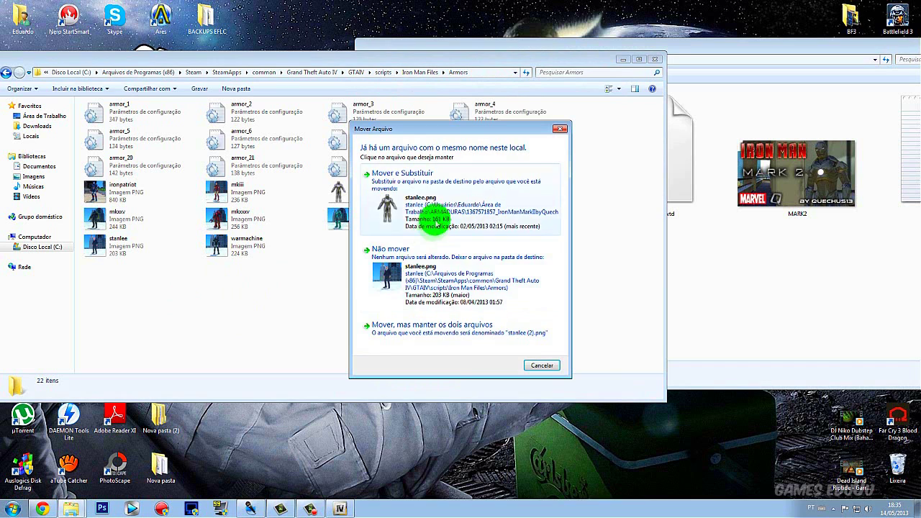
left_click(452, 214)
left_click(95, 247)
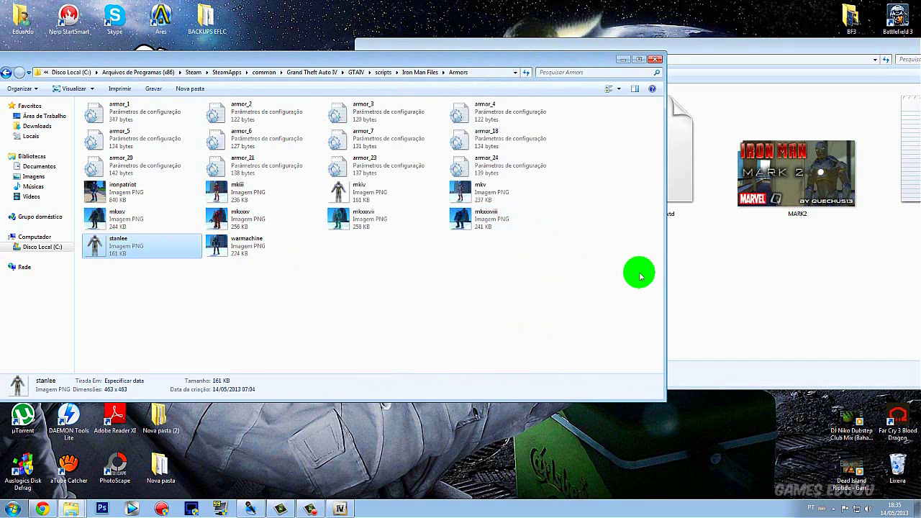
left_click(709, 278)
left_click(533, 105)
left_click(515, 47)
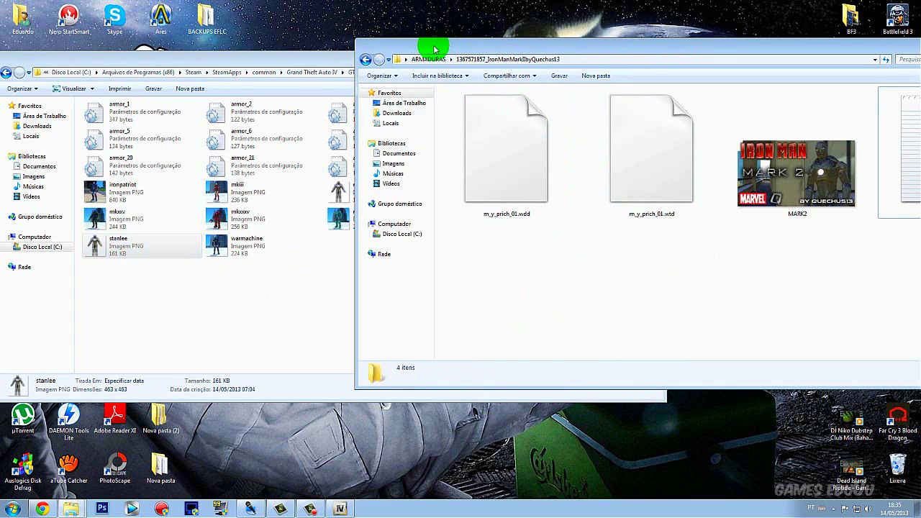